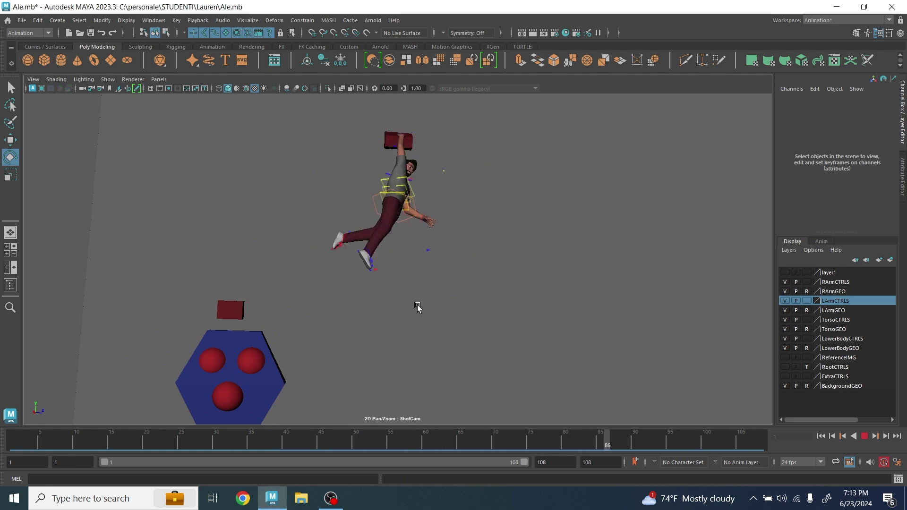
Go to frame 76 of the animation and try rotating the hanging character's COG control.
key("Escape")
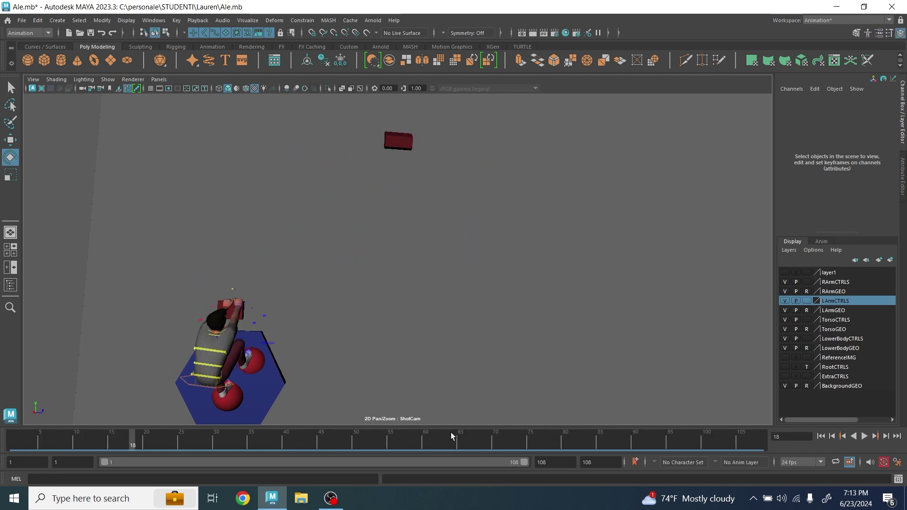
left_click_drag(451, 436, 537, 437)
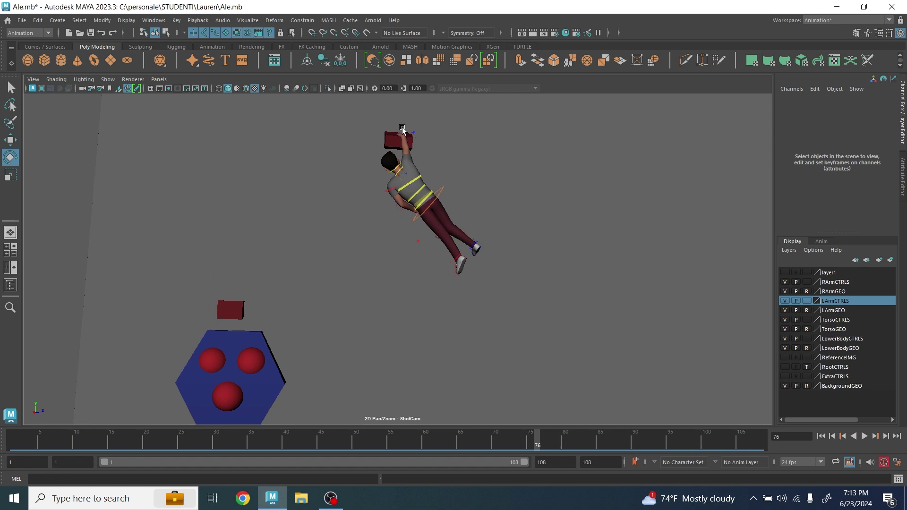
left_click(436, 200)
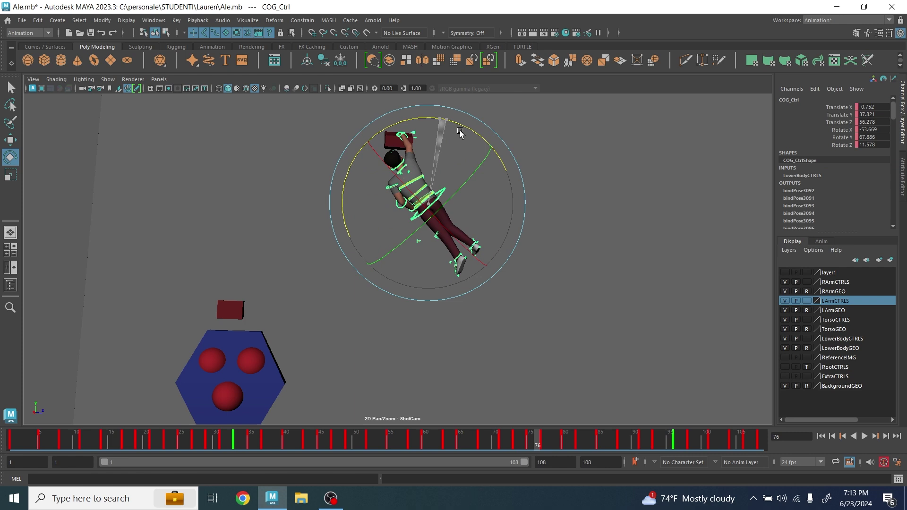
left_click_drag(460, 130, 446, 126)
key("ctrl+z")
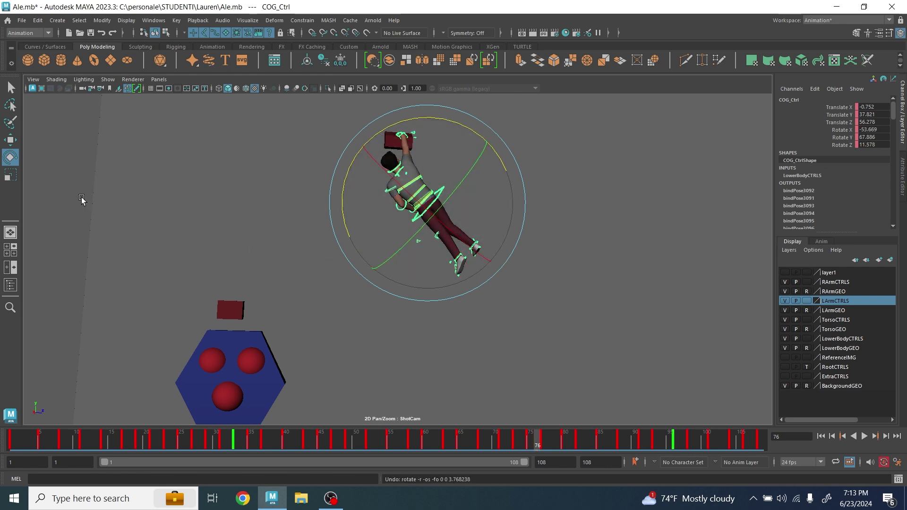
left_click(282, 219)
Switch from the ShotCam view to the perspective view.
key("space")
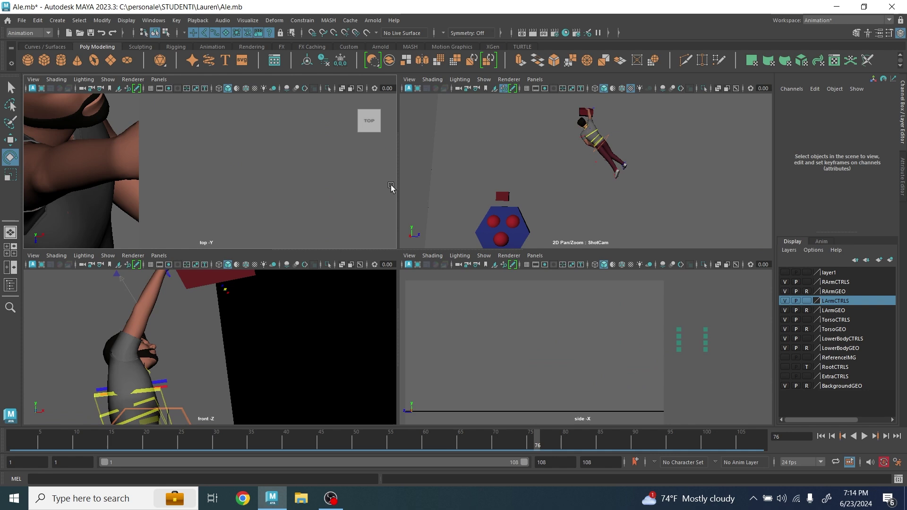
left_click(535, 79)
mouse_move(547, 90)
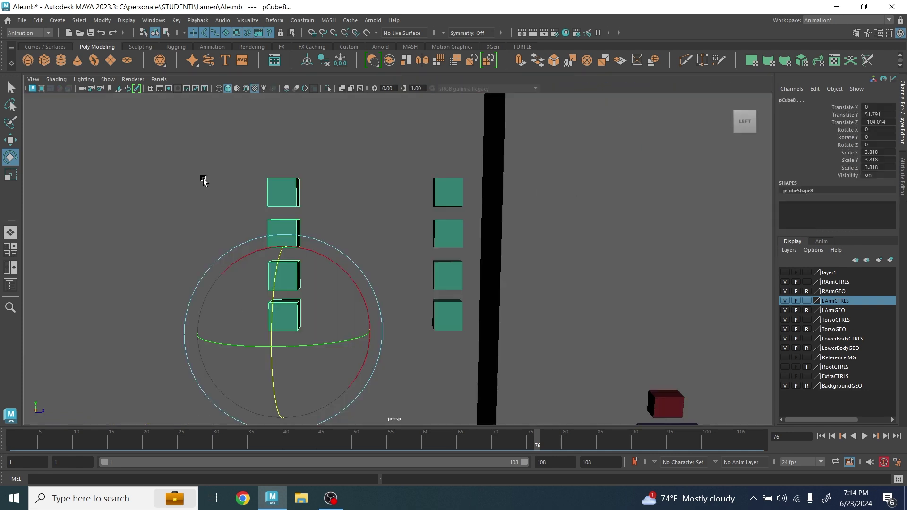
Try moving and rotating pCube8, the lowest cube in the column farther from the character, to carry its whole column along.
left_click_drag(178, 303, 355, 347)
key("w")
middle_click_drag(348, 267, 293, 236)
key("ctrl+z")
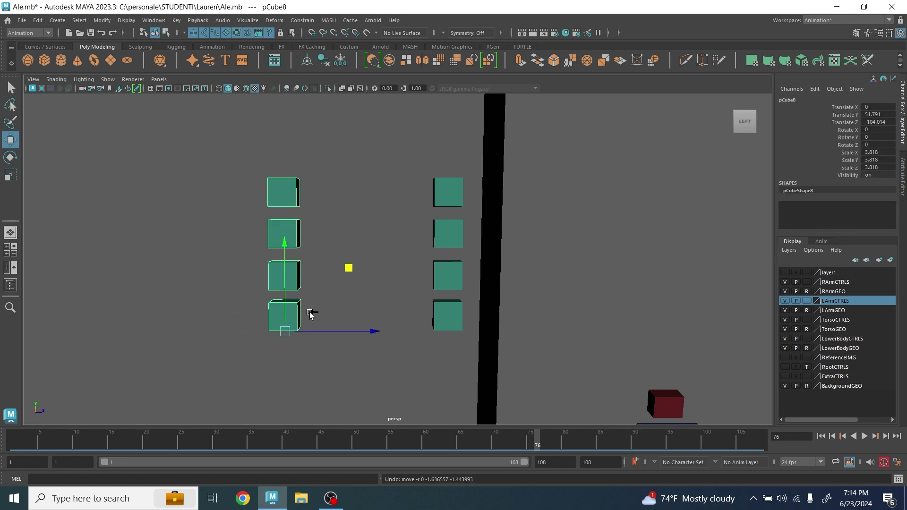
key("e")
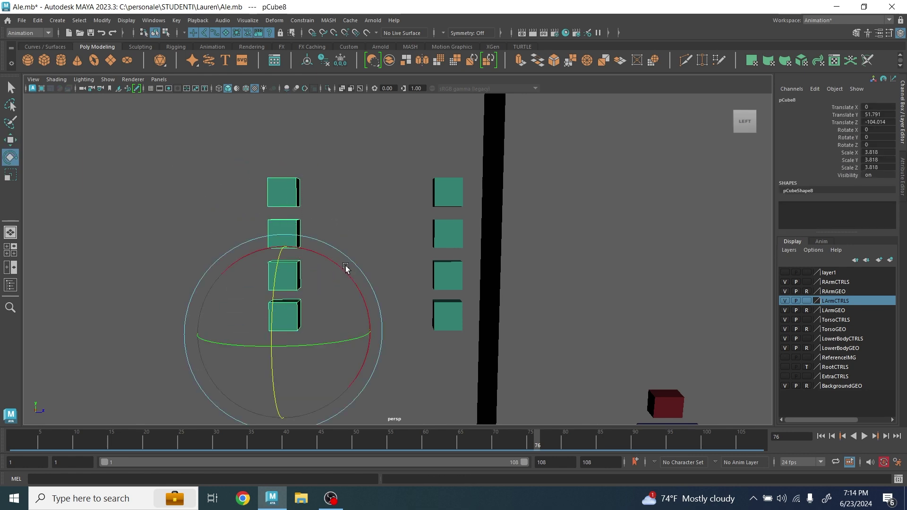
mouse_move(346, 268)
left_mouse_down()
mouse_move(354, 284)
mouse_move(313, 233)
mouse_move(354, 274)
mouse_move(344, 265)
left_mouse_up()
key("ctrl+z")
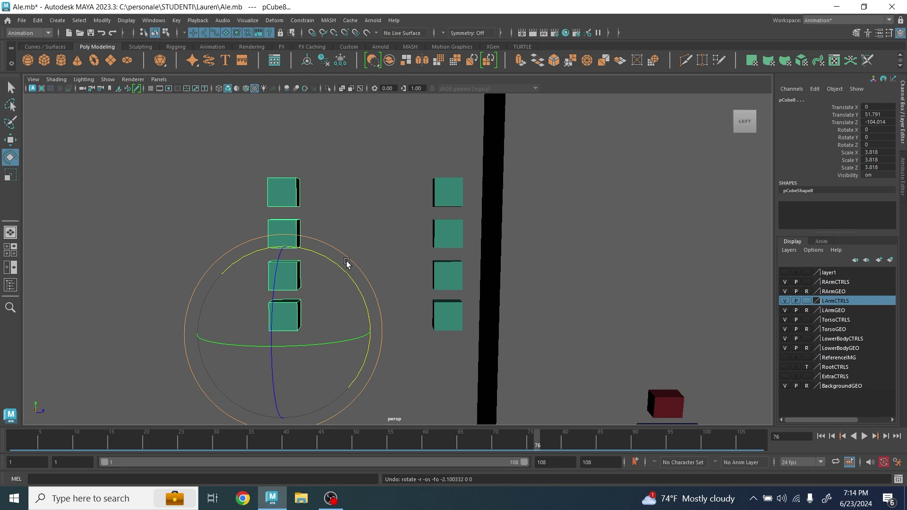
Compare the hanging character's pose with the nearer column of cubes parented under its top cube, pCube2.
scroll(373, 277, "down", 4)
middle_click_drag(651, 270, 466, 266, "alt")
scroll(465, 266, "up", 3)
left_click_drag(465, 267, 534, 168, "alt")
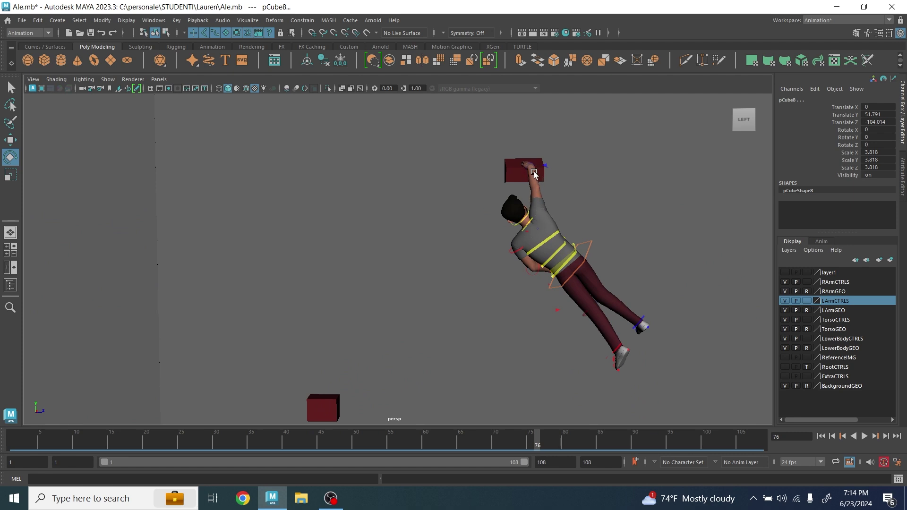
middle_click_drag(301, 262, 595, 304, "alt")
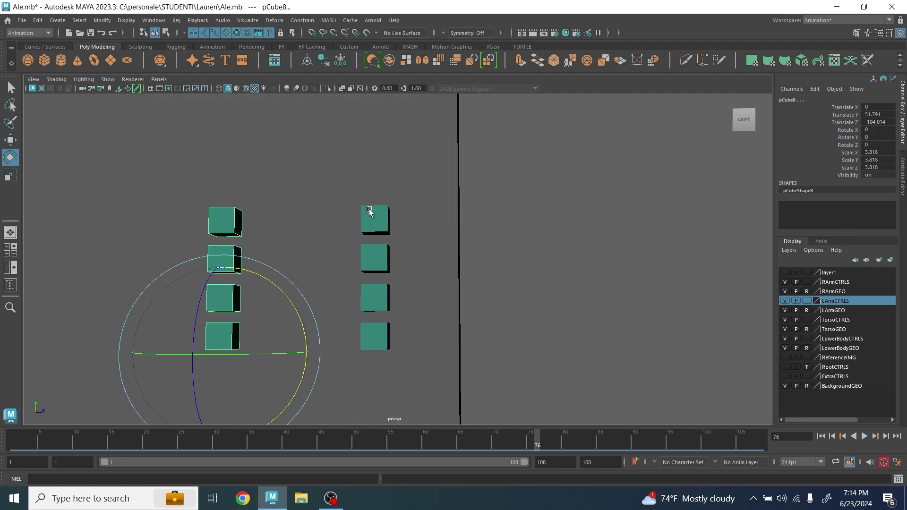
left_click(376, 216)
left_click_drag(378, 218, 384, 250, "alt")
middle_click_drag(431, 260, 274, 223, "alt")
scroll(274, 222, "down", 2)
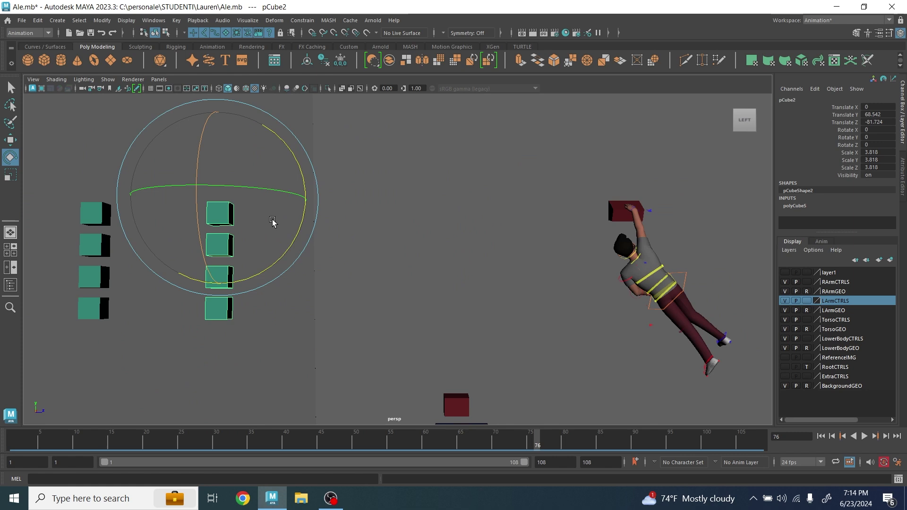
left_click_drag(273, 222, 277, 230, "alt")
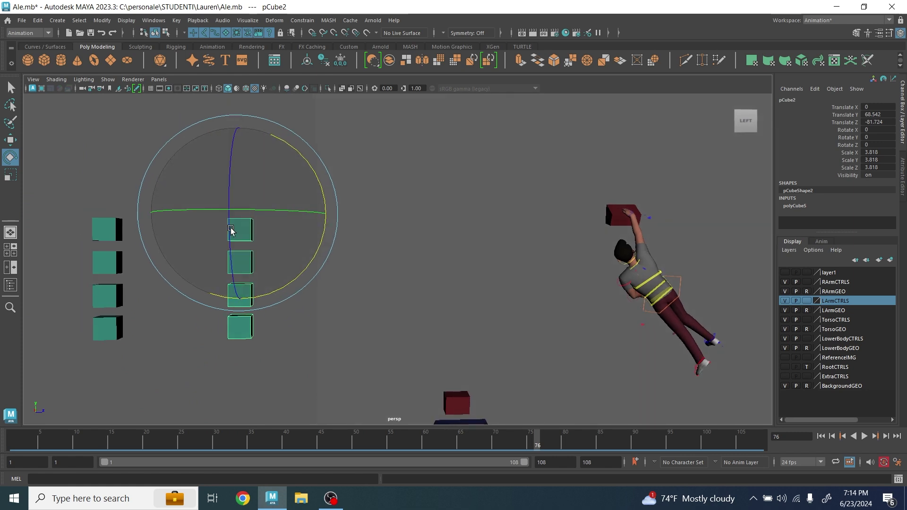
left_click_drag(308, 259, 241, 227)
Try rotating all four cubes of the column nearer the character while they are selected together.
key("q")
left_click_drag(203, 188, 270, 327)
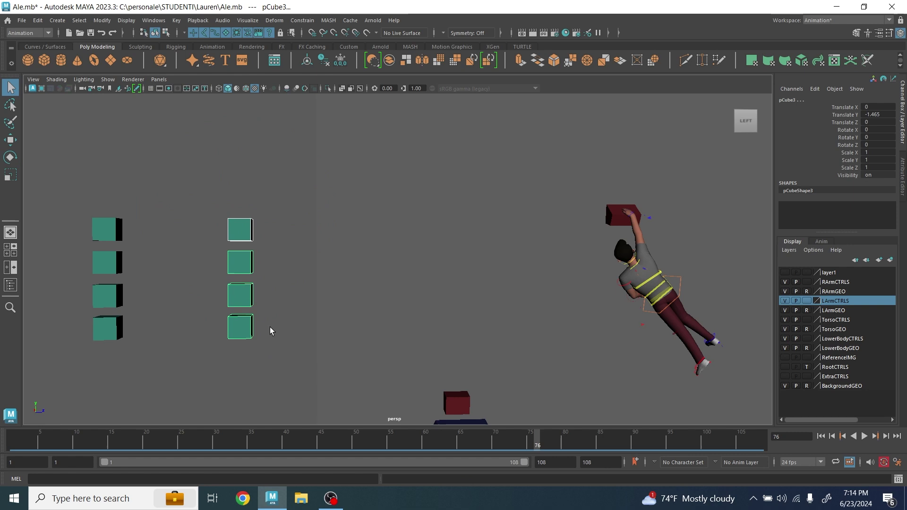
key("e")
left_click_drag(299, 196, 280, 164)
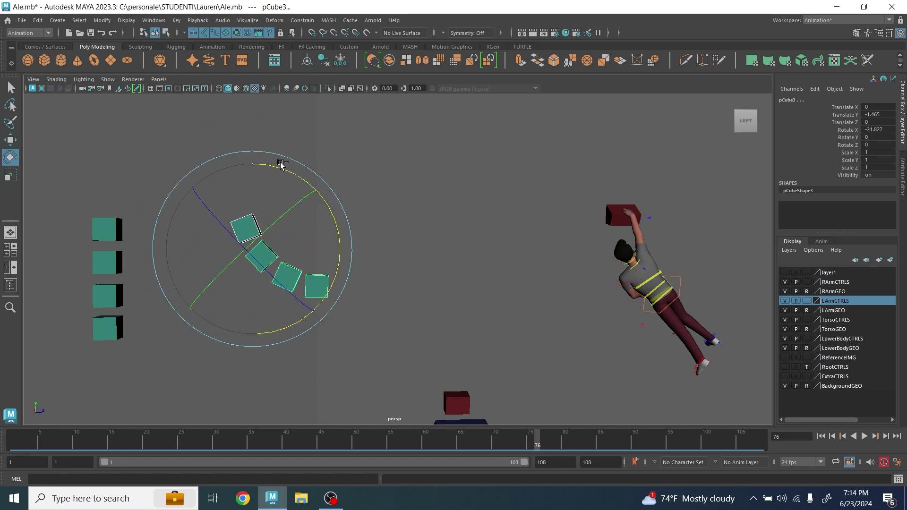
key("ctrl+z")
key("q")
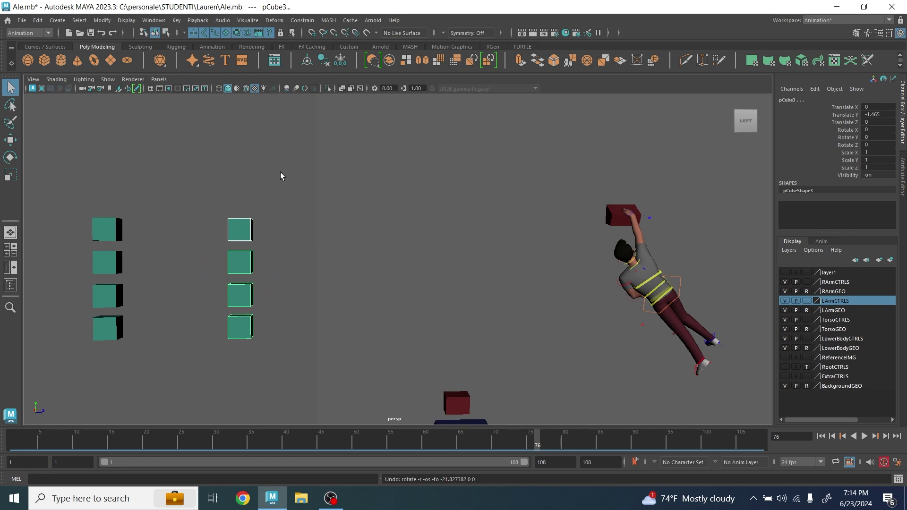
Try moving the top cube of the nearer column so its child cubes follow.
scroll(242, 257, "up", 3)
middle_click_drag(243, 257, 341, 255, "alt")
left_click(317, 253)
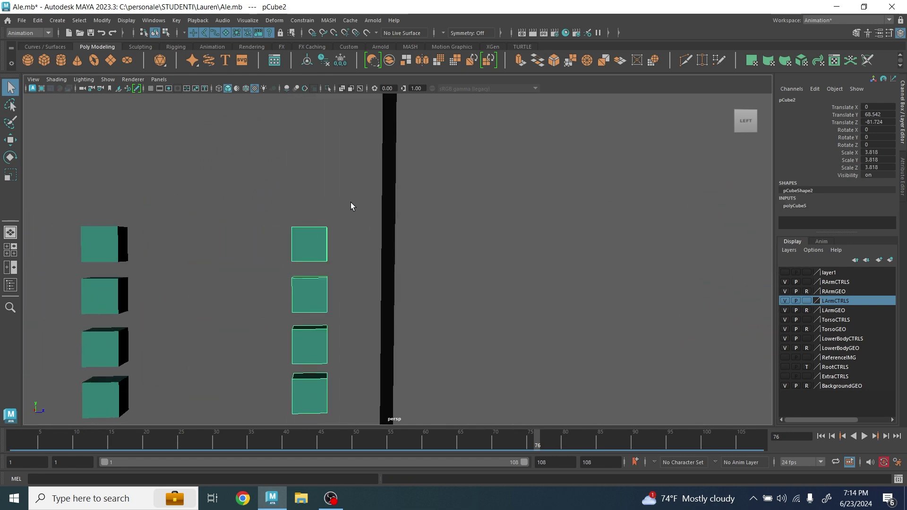
scroll(351, 202, "down", 2)
key("w")
mouse_move(388, 164)
left_mouse_down()
mouse_move(370, 179)
mouse_move(372, 161)
left_mouse_up()
key("ctrl+z")
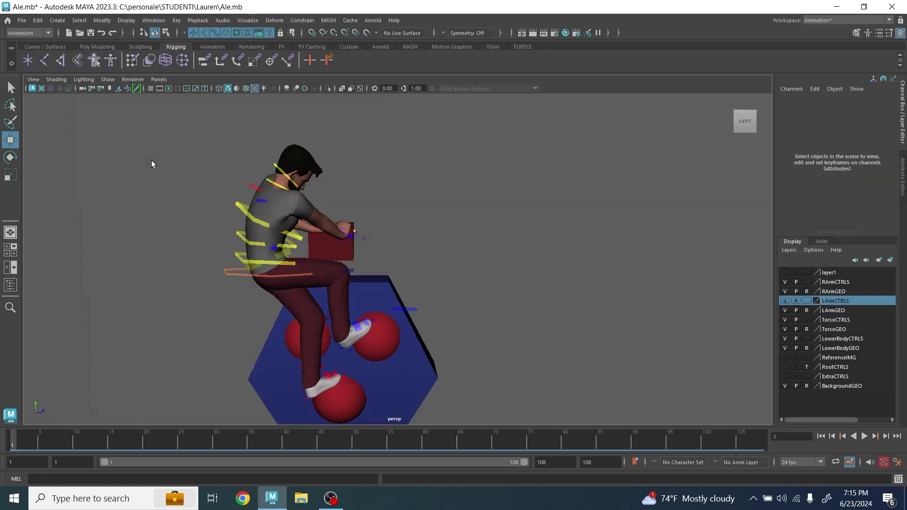
Place a new locator in the empty space behind the character and enable locator display in the viewport.
left_click(28, 61)
scroll(323, 305, "down", 5)
middle_click_drag(585, 373, 347, 275)
scroll(228, 259, "up", 2)
left_click(107, 79)
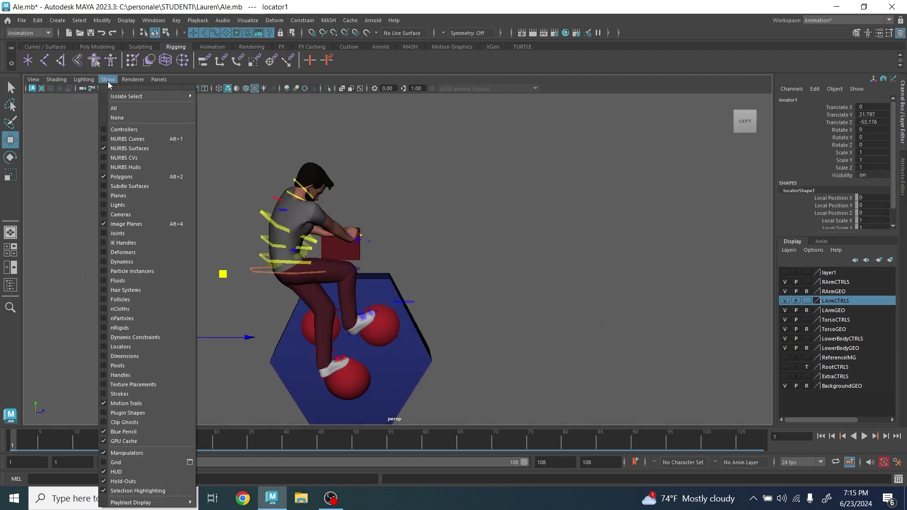
left_click(141, 350)
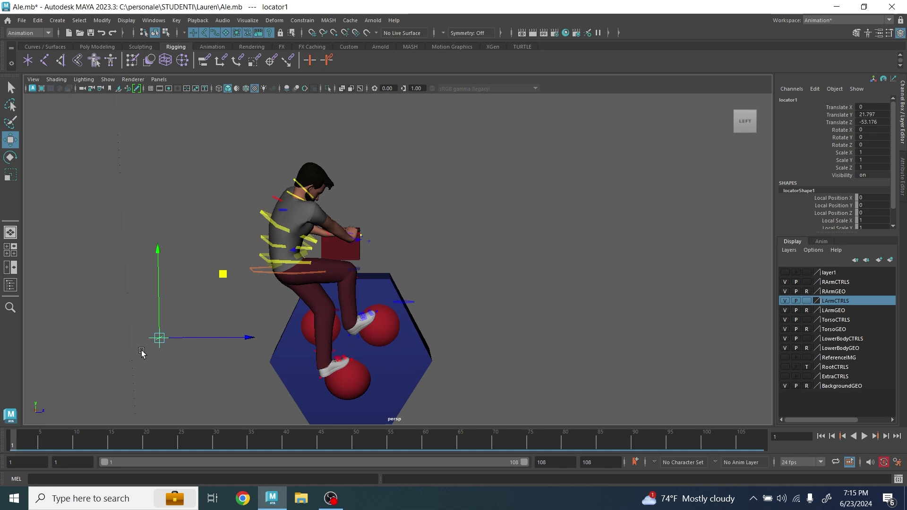
Scale the locator uniformly to about 2.755 and move it to about Y 21.56, Z -62.06.
key("e")
key("r")
left_click_drag(160, 339, 175, 335)
middle_click_drag(175, 337, 194, 334)
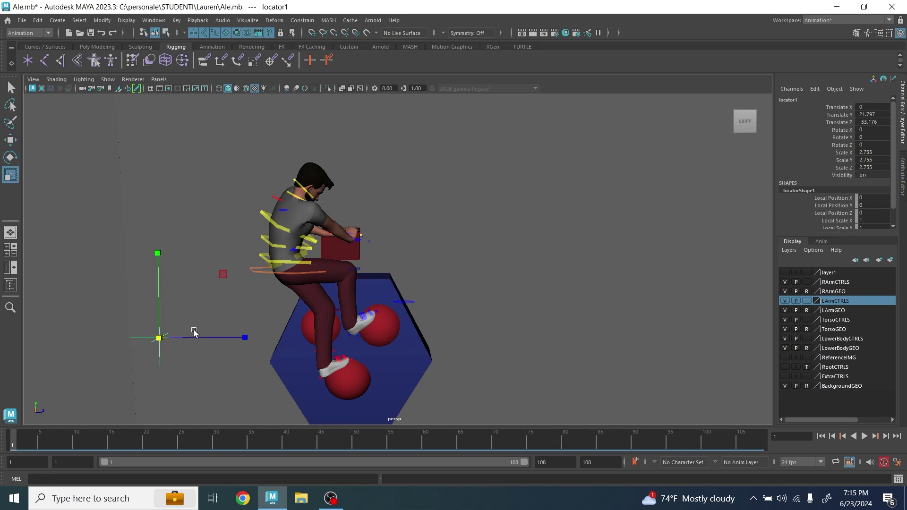
key("w")
middle_click_drag(224, 275, 238, 329, "alt")
scroll(395, 217, "up", 3)
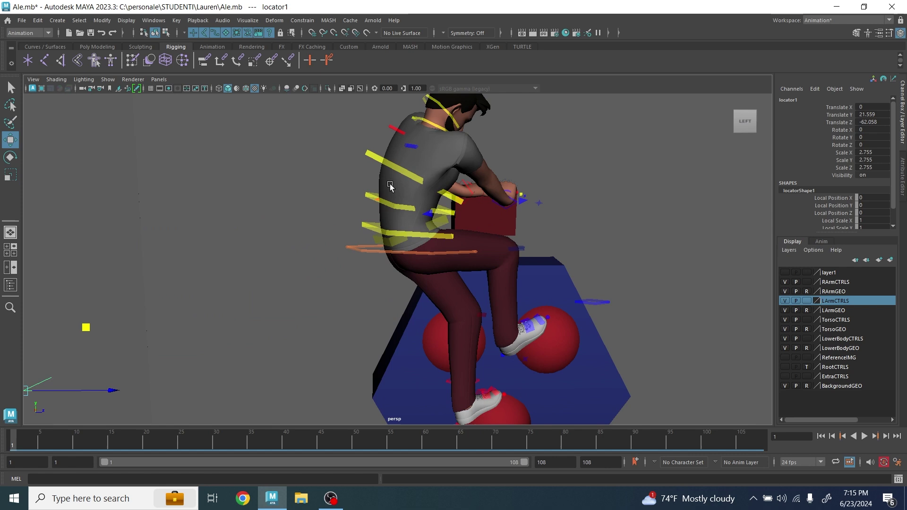
Examine the character's control hierarchy by selecting the torso FK controls and the COG control in turn.
left_click(387, 163)
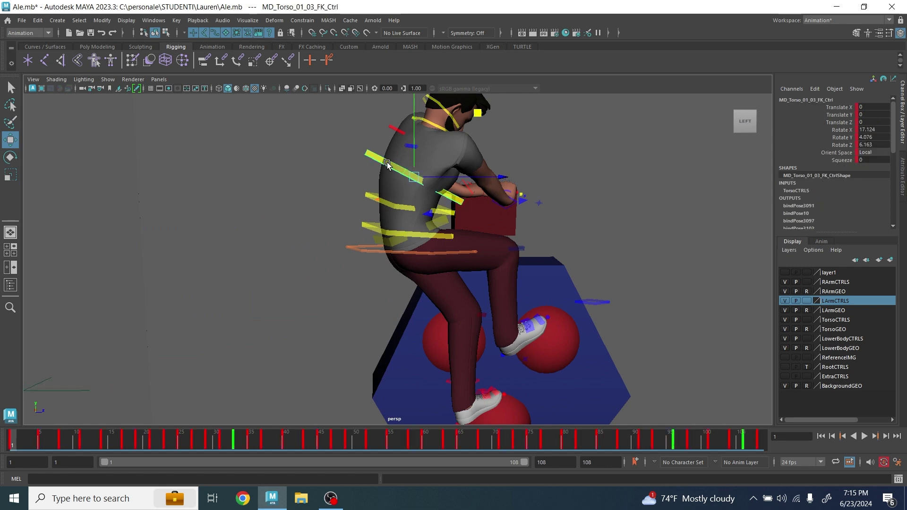
left_click(392, 211)
left_click(359, 249)
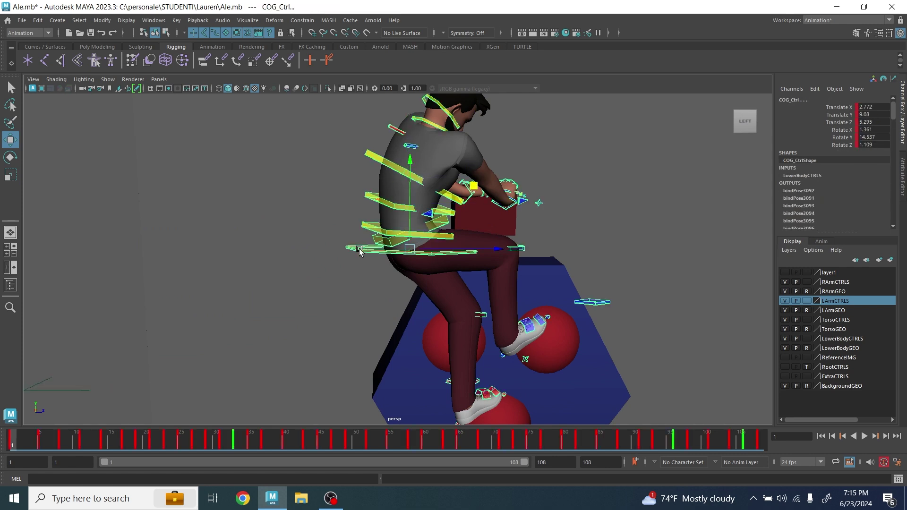
scroll(231, 312, "down", 3)
Move the locator farther behind the character and clone it upward three times to build a vertical column of four locators.
left_click(231, 314)
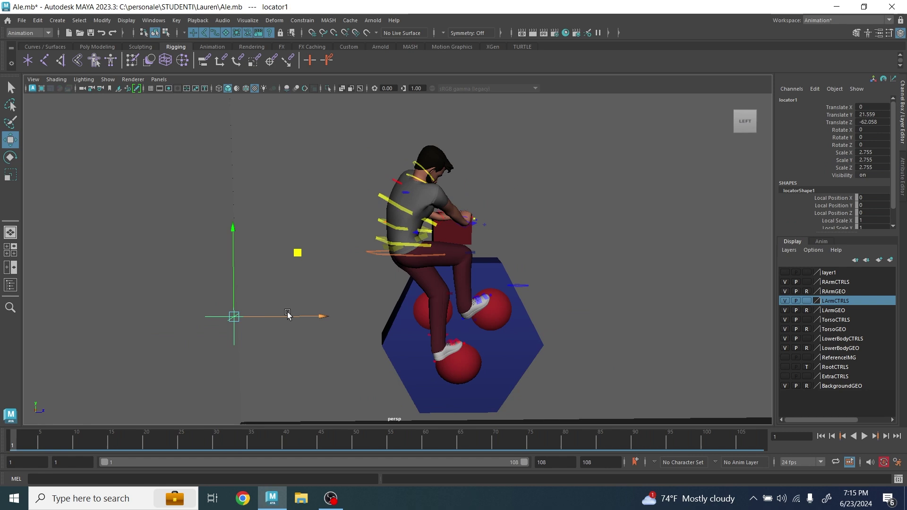
mouse_move(232, 315)
left_mouse_down()
mouse_move(191, 315)
mouse_move(189, 154)
left_mouse_up()
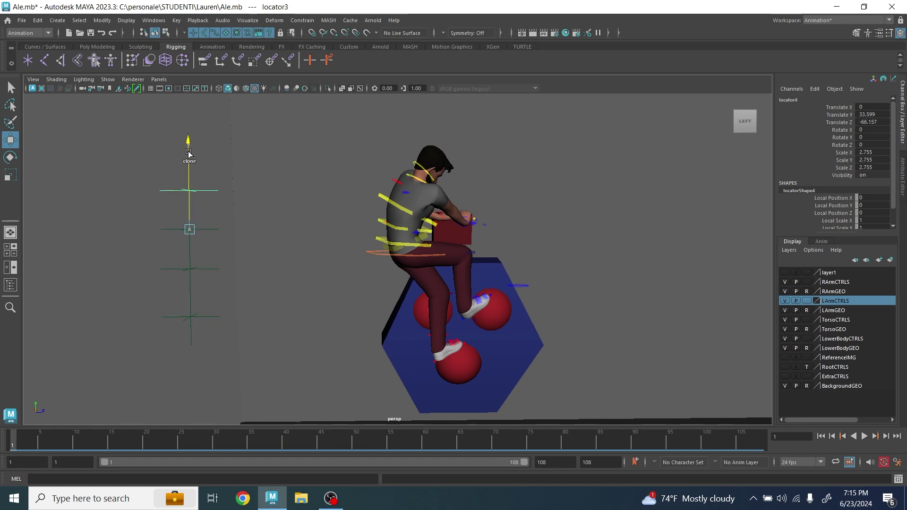
left_click(170, 285)
middle_click_drag(170, 285, 208, 314, "alt")
left_click_drag(233, 263, 156, 309)
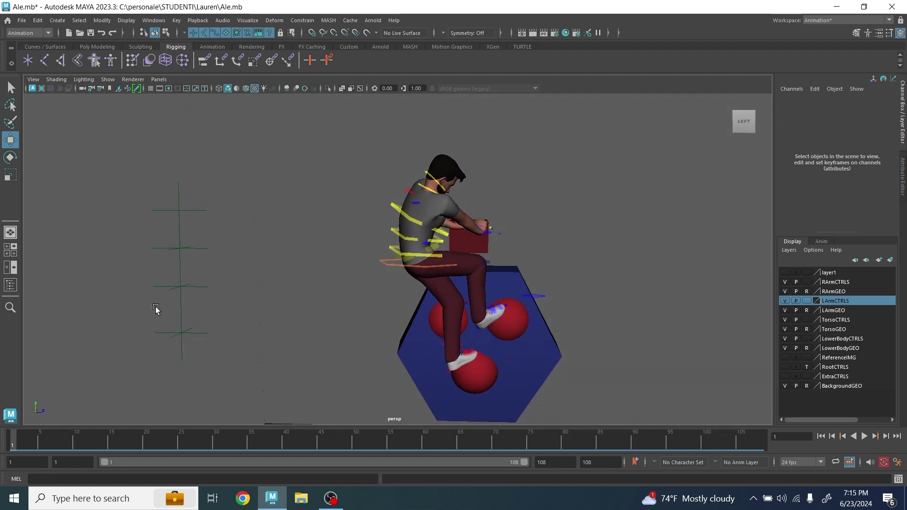
Parent the lowest locator under the second locator from the bottom.
left_click_drag(163, 345, 162, 343)
left_click_drag(159, 293, 161, 297)
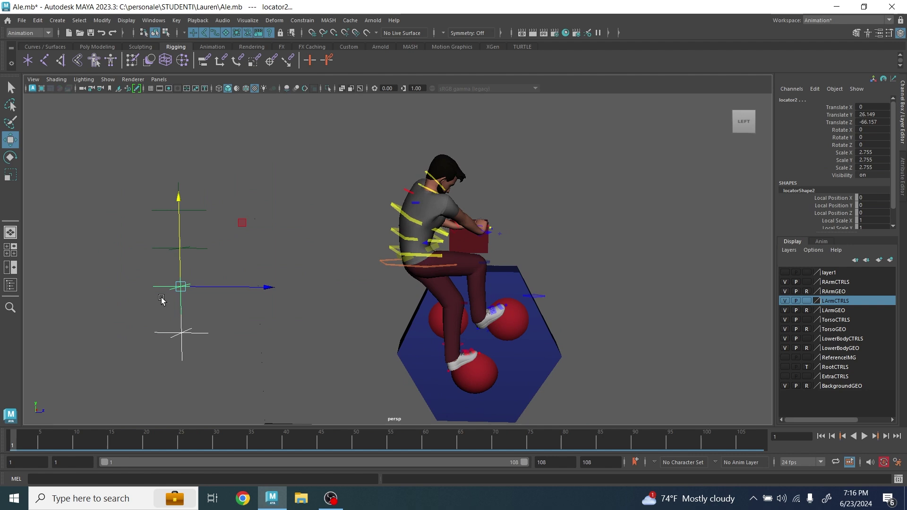
key("Up")
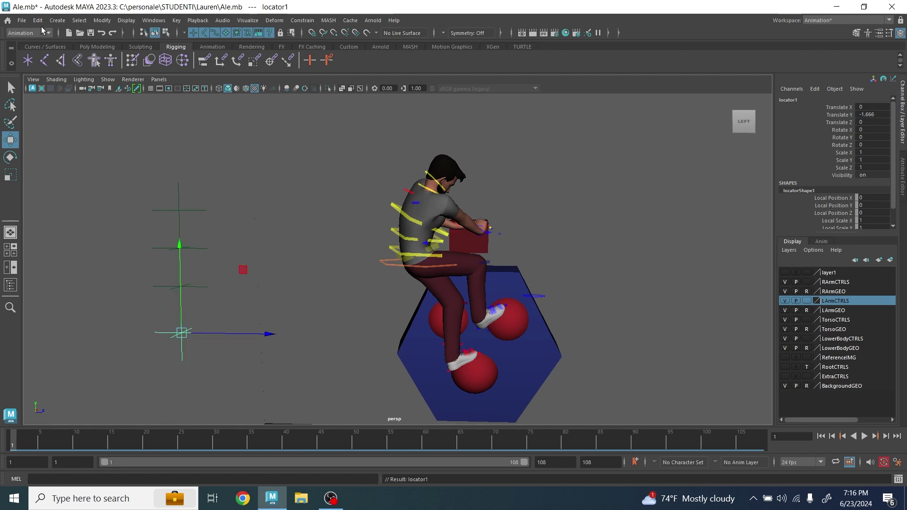
left_click(38, 20)
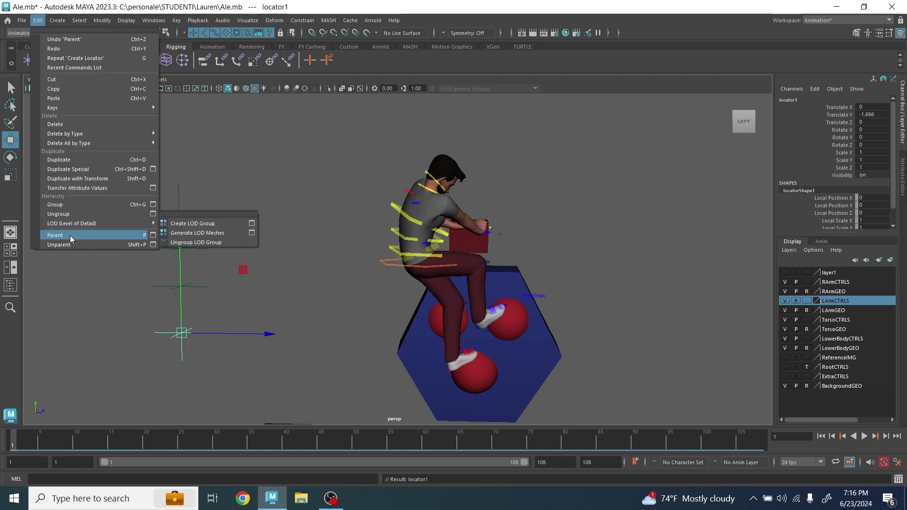
left_click(83, 352)
Parent the second locator under the third, and the third under the topmost locator.
left_click_drag(140, 279, 162, 301)
left_click_drag(143, 240, 165, 259)
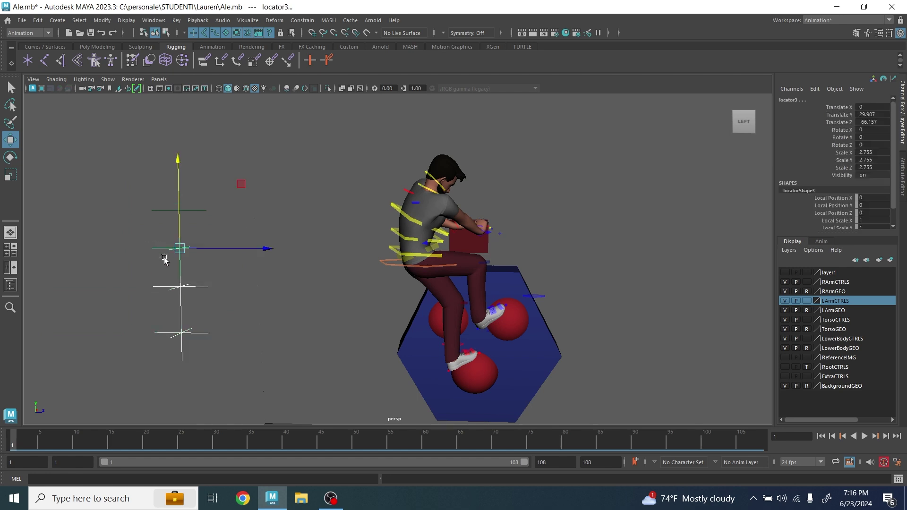
key("p")
left_click_drag(142, 230, 164, 258)
left_click_drag(153, 192, 170, 231, "shift")
Try moving the topmost locator to carry the whole locator chain along.
left_click_drag(241, 146, 284, 214)
key("ctrl+z")
key("ctrl+z")
key("ctrl+z")
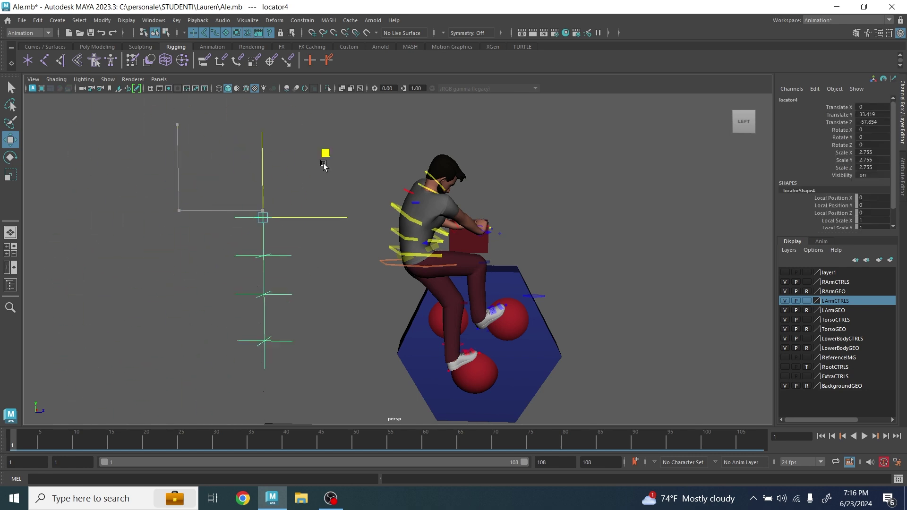
left_click(126, 241)
Try rotating the third locator from the bottom together with its children.
left_click_drag(164, 264, 194, 243)
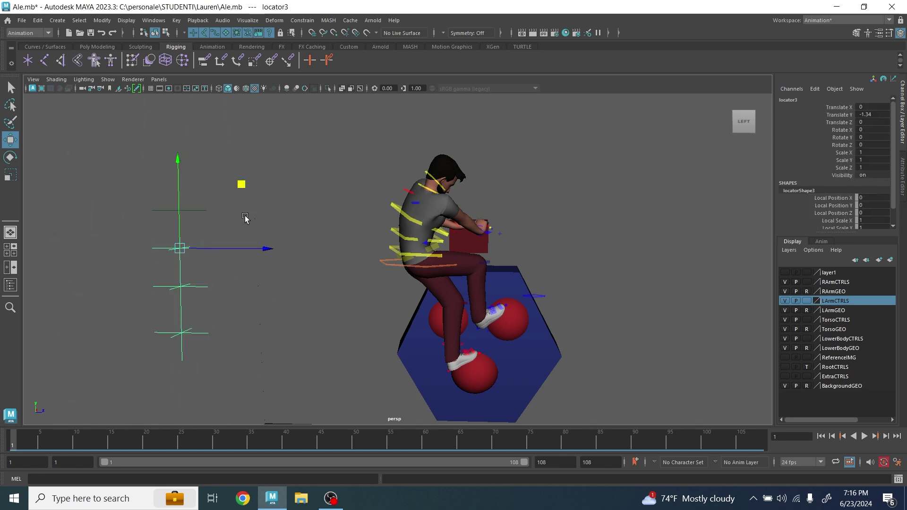
key("e")
mouse_move(247, 199)
left_mouse_down()
mouse_move(255, 218)
mouse_move(243, 188)
left_mouse_up()
key("ctrl+z")
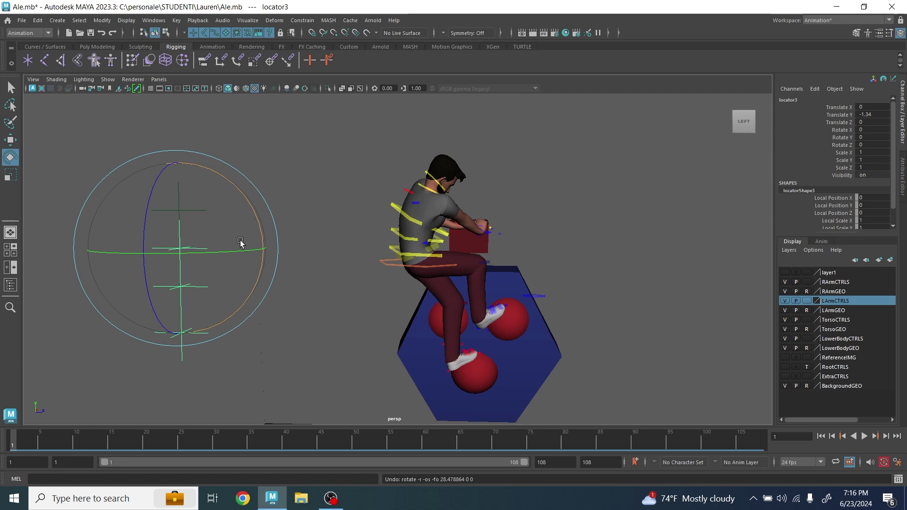
key("q")
scroll(194, 329, "down", 5)
left_click(195, 328)
middle_click_drag(331, 318, 274, 328, "alt")
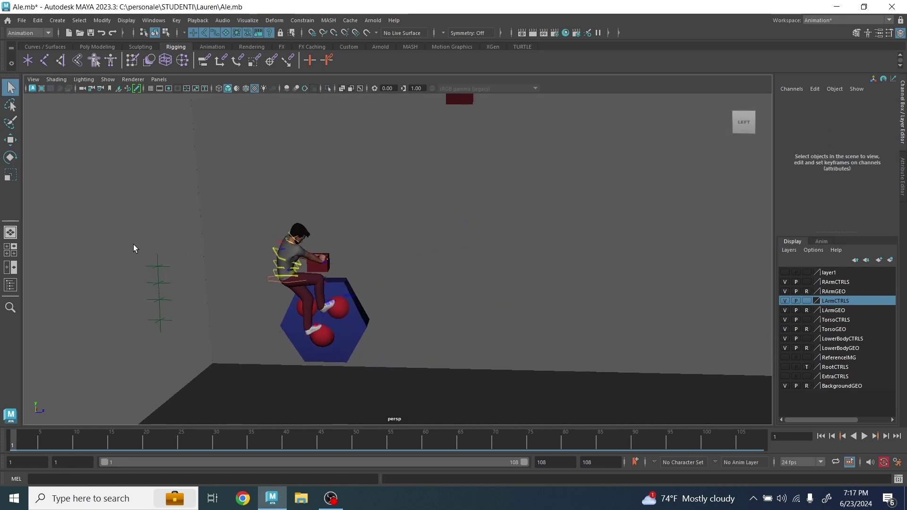
Try moving the character's COG control upward at frame 16, and undo the move.
middle_click_drag(317, 225, 294, 256, "alt")
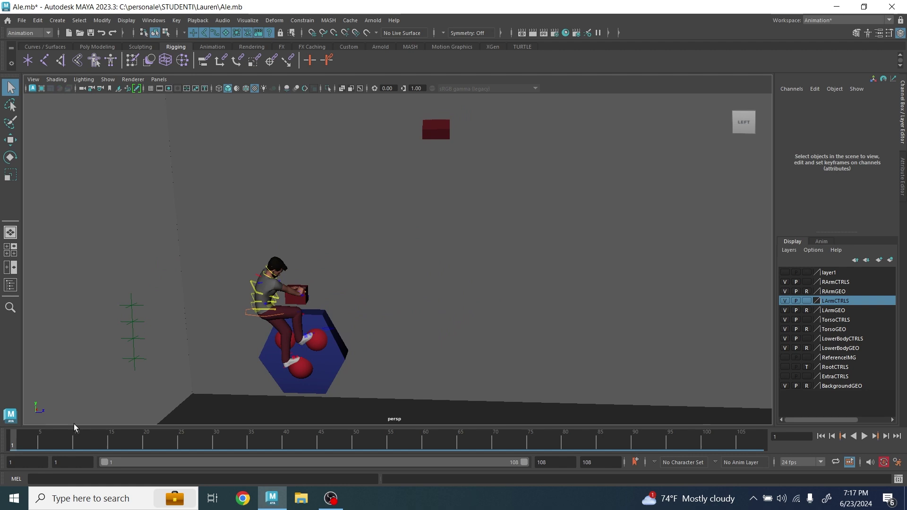
left_click_drag(20, 440, 118, 441)
left_click(259, 372)
key("w")
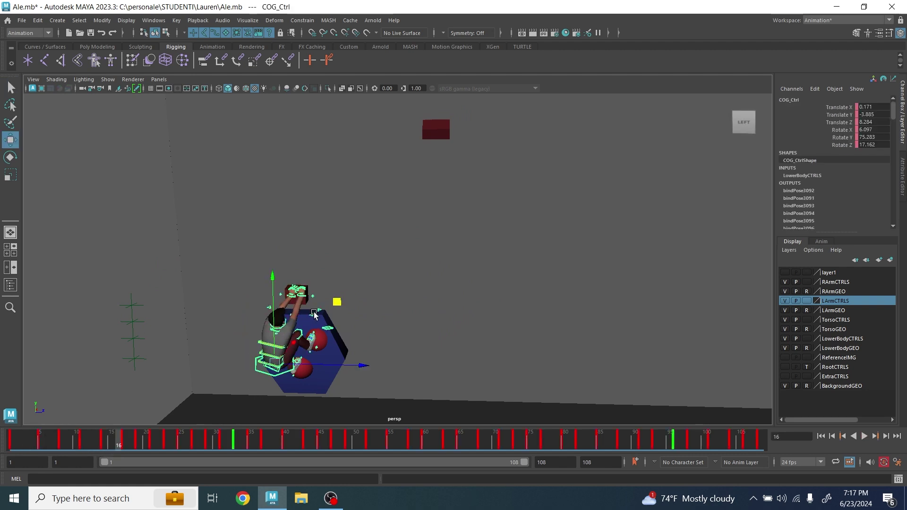
left_click_drag(334, 299, 338, 282)
key("ctrl+z")
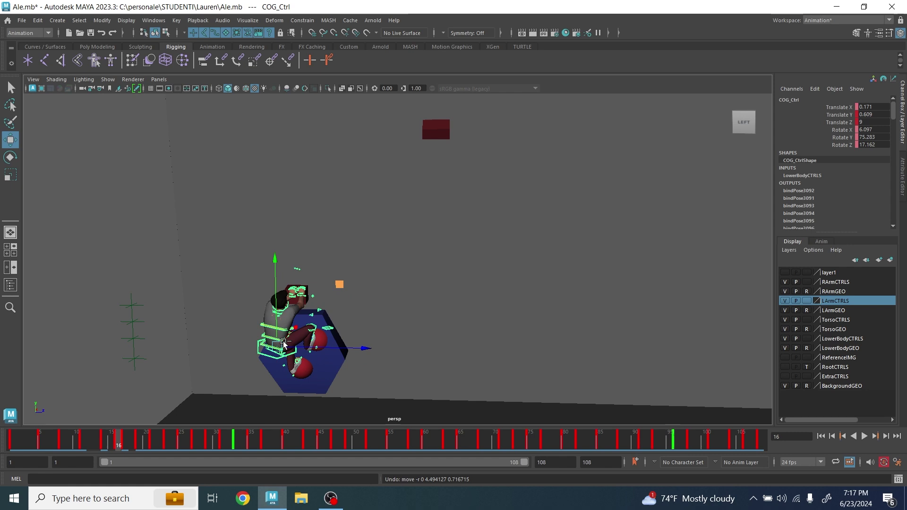
Review the climbing animation from frame 16 through to frame 108 and return to the first frame.
left_click_drag(121, 440, 306, 398)
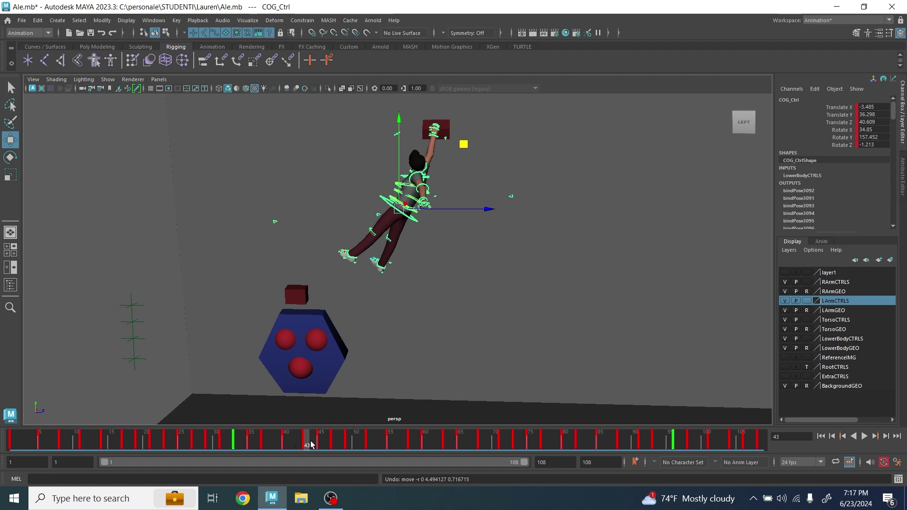
mouse_move(311, 444)
left_mouse_down()
mouse_move(713, 444)
mouse_move(764, 470)
left_mouse_up()
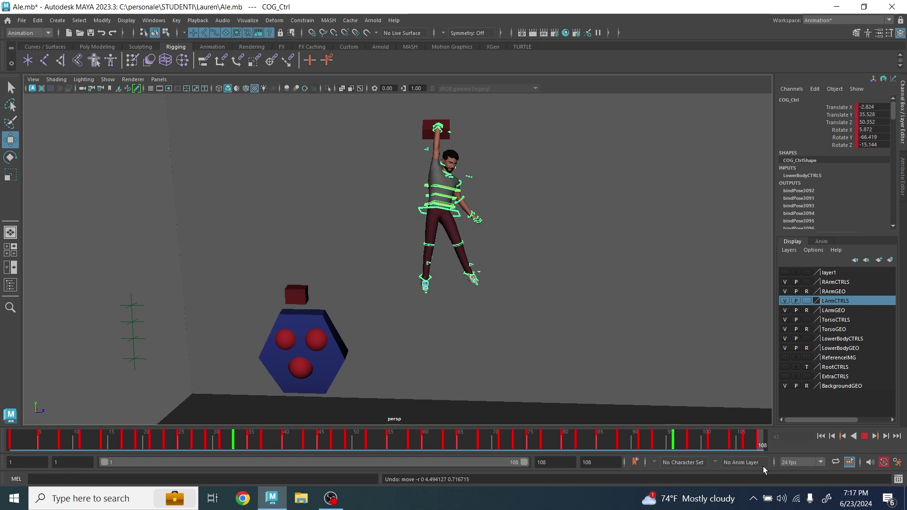
key("alt+shift+v")
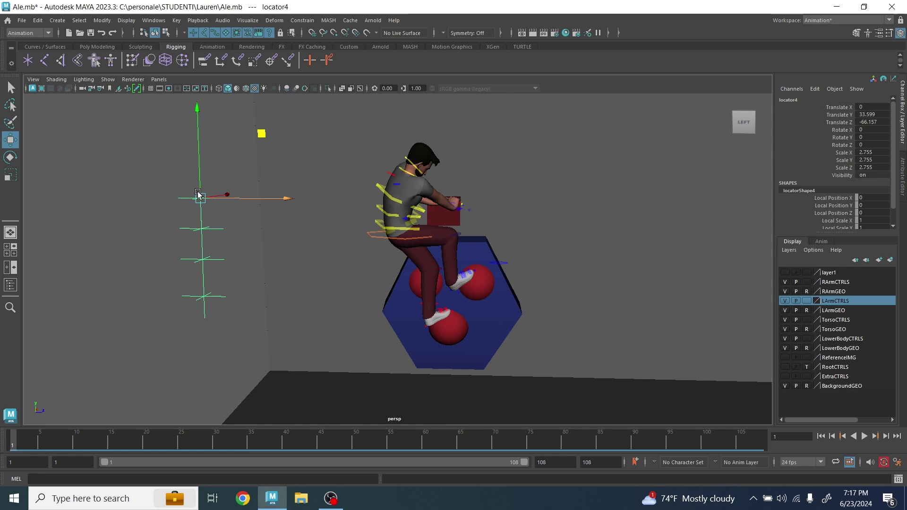
Parent-constrain the topmost locator to the upper torso control on all translate and rotate axes, without maintaining offset.
left_click(157, 191)
left_click(387, 197)
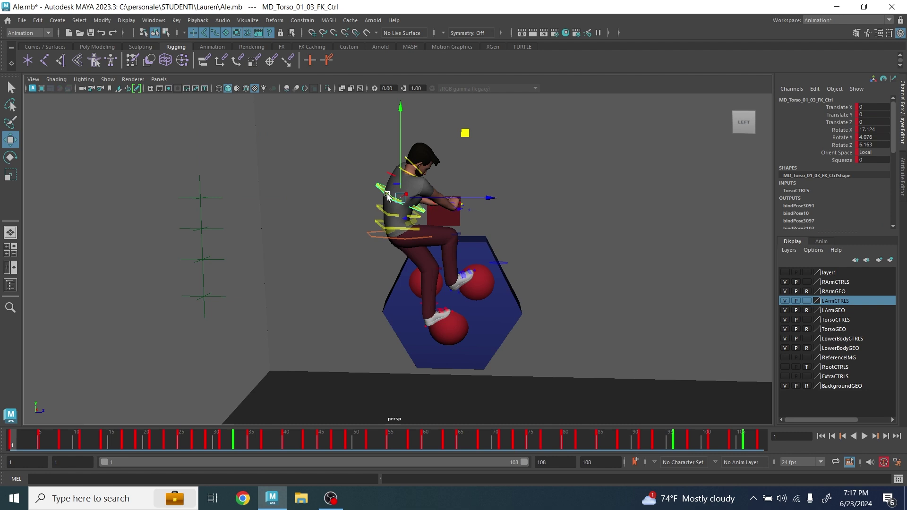
left_click(185, 207)
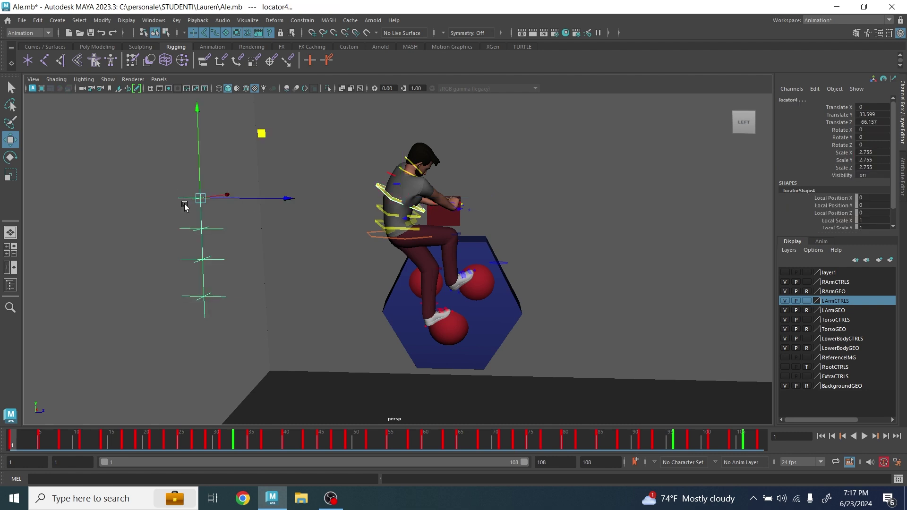
left_click(304, 22)
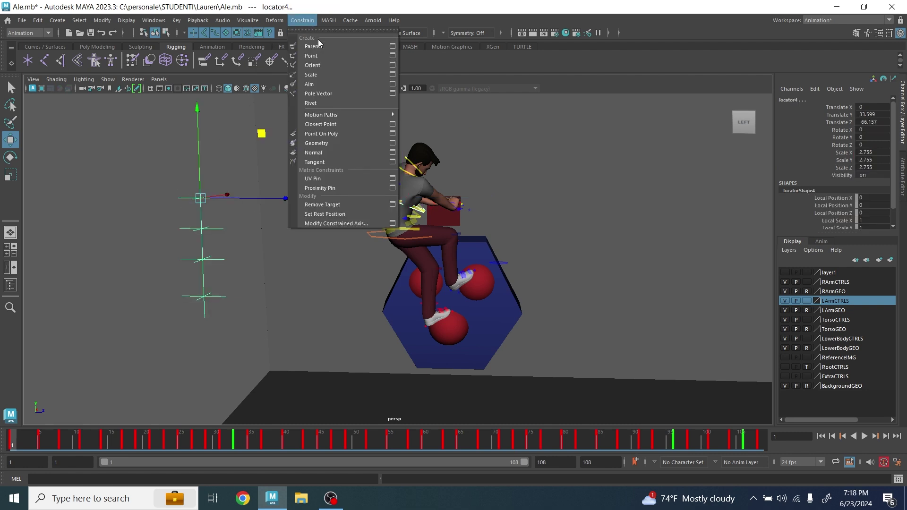
left_click(393, 47)
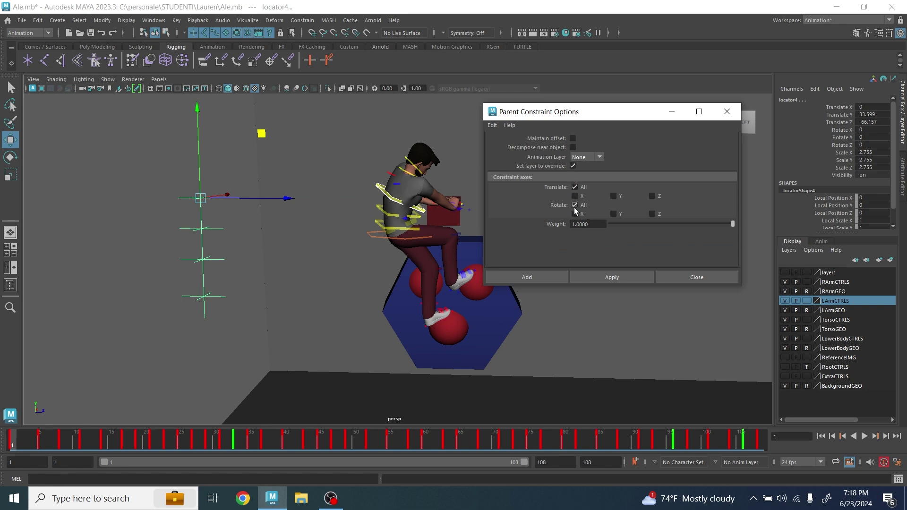
left_click(609, 277)
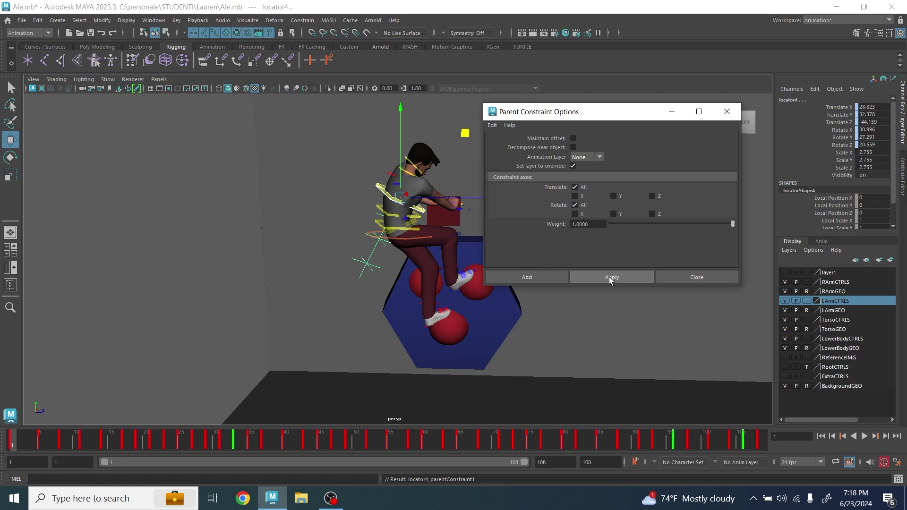
left_click(727, 111)
Key the topmost locator at frame 1 and set its Blend Parent 1 to 1.
scroll(329, 195, "up", 5)
scroll(204, 173, "up", 3)
middle_click_drag(204, 173, 253, 241, "alt")
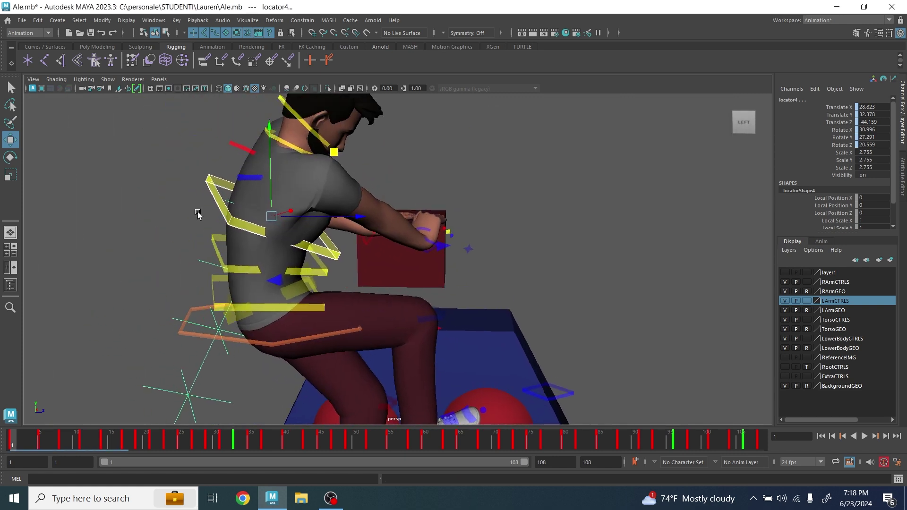
left_click(141, 193)
left_click(232, 207)
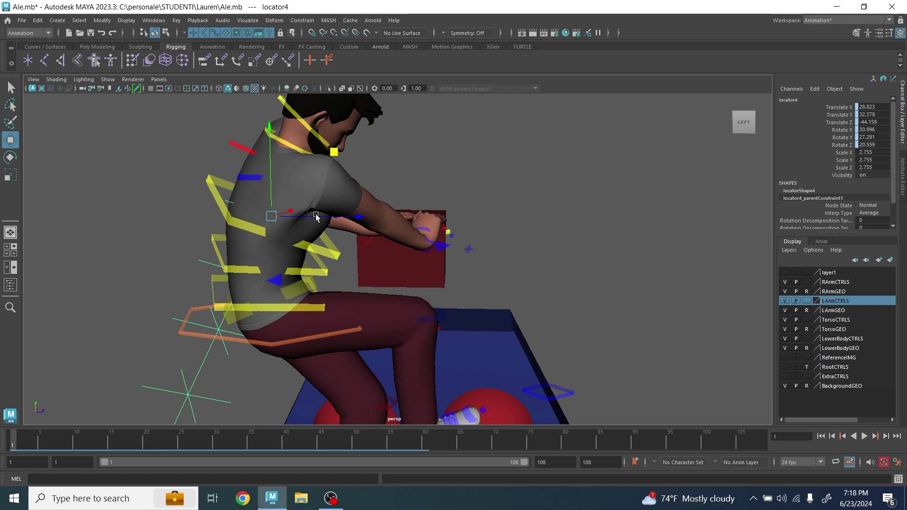
key("s")
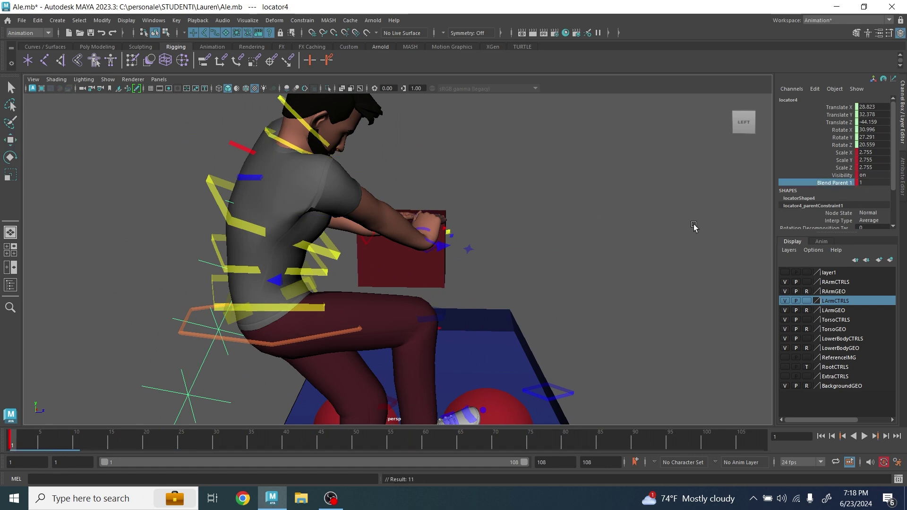
Parent-constrain the second locator from the top to the middle torso control.
left_click(321, 269)
middle_click_drag(322, 269, 409, 225, "alt")
scroll(409, 226, "up", 4)
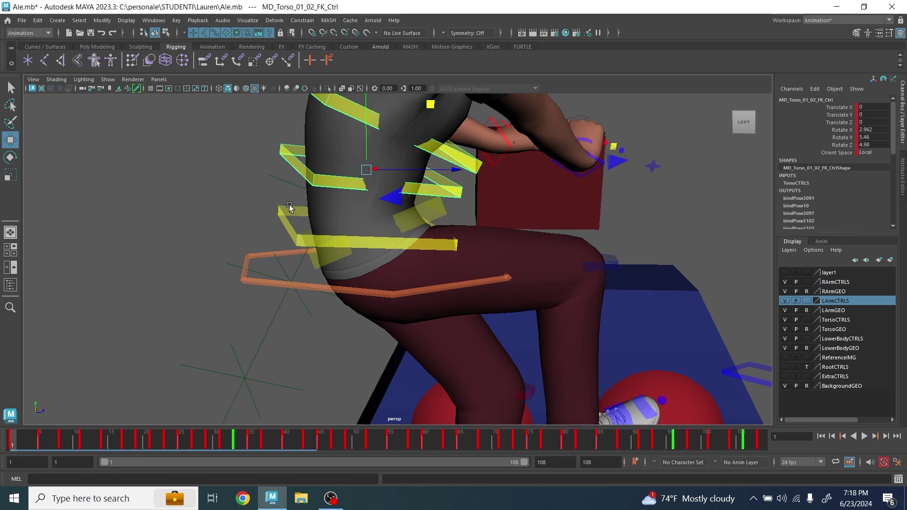
left_click_drag(257, 173, 280, 187, "shift")
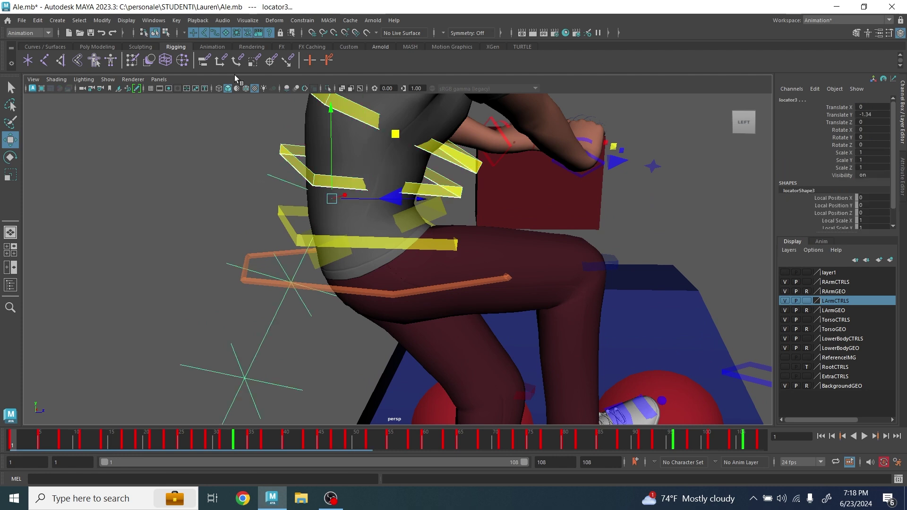
left_click(302, 20)
left_click(322, 45)
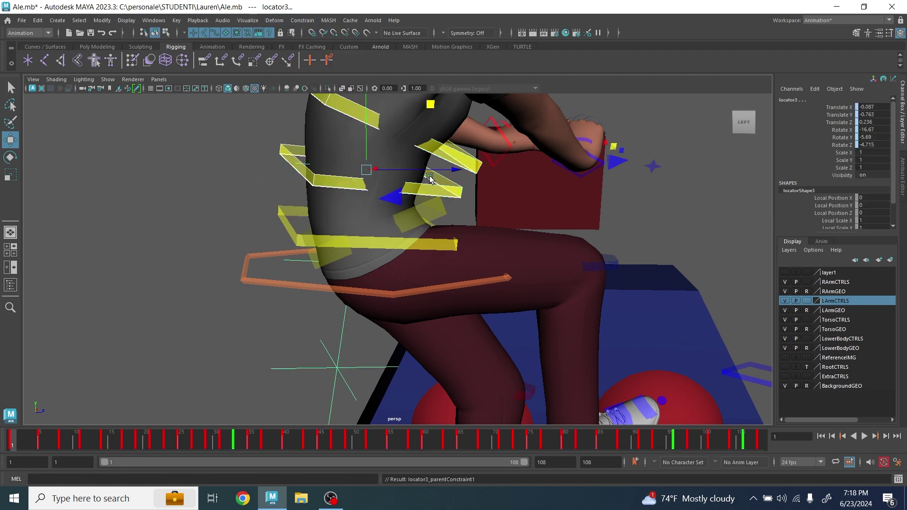
Key the second locator from the top at frame 1 and set its Blend Parent 1 to 1.
left_click(279, 192)
left_click(309, 164)
key("s")
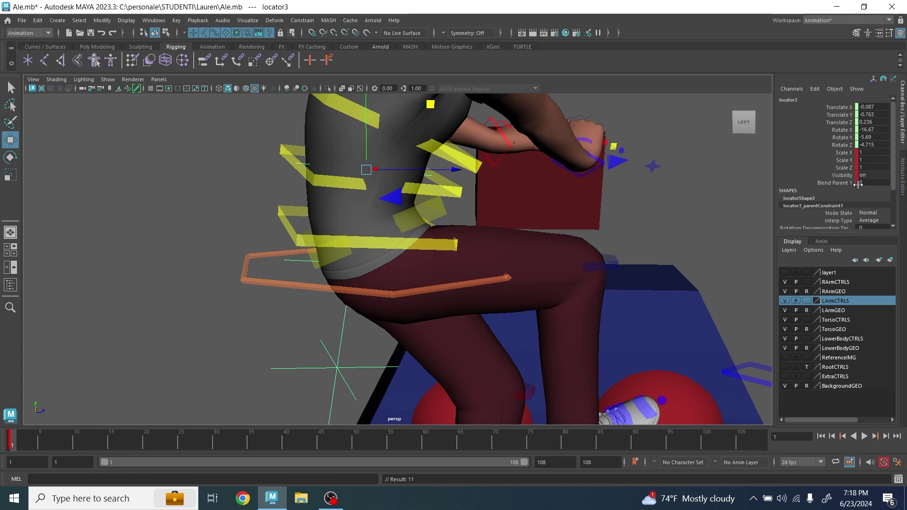
left_click(834, 183)
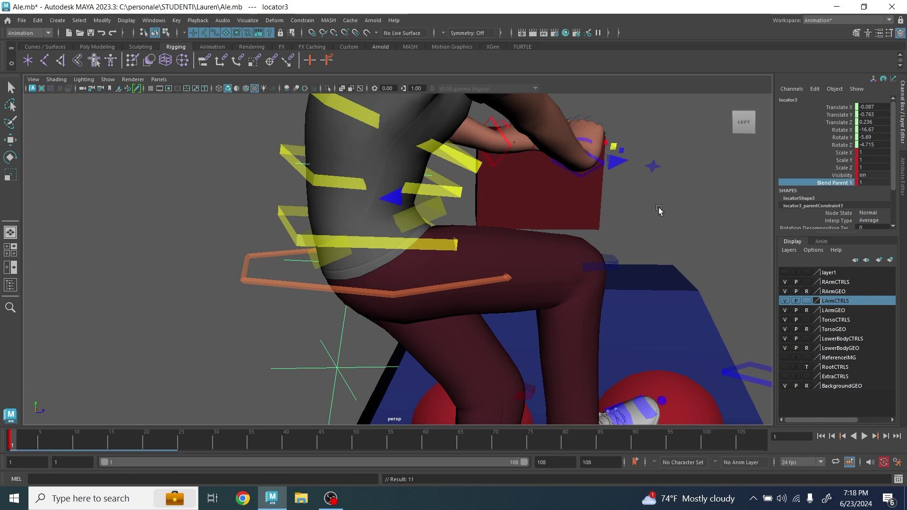
Parent-constrain the third locator from the top to the lowest torso control, keying it with Blend Parent 1 at 1.
left_click(295, 260)
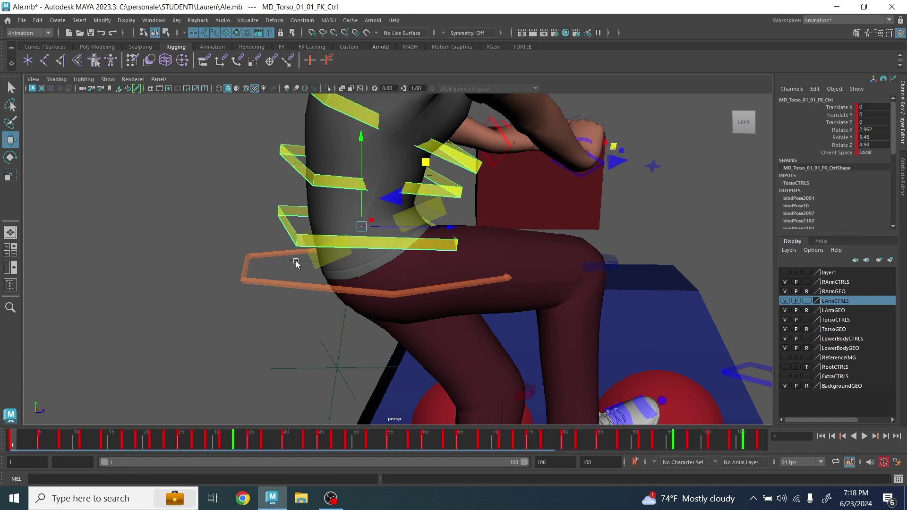
left_click(352, 263, "shift")
left_click(302, 20)
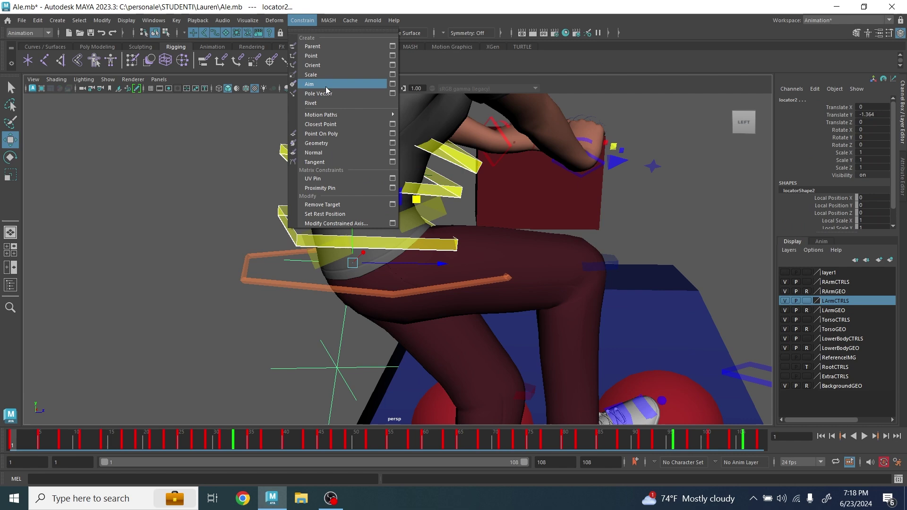
left_click(312, 46)
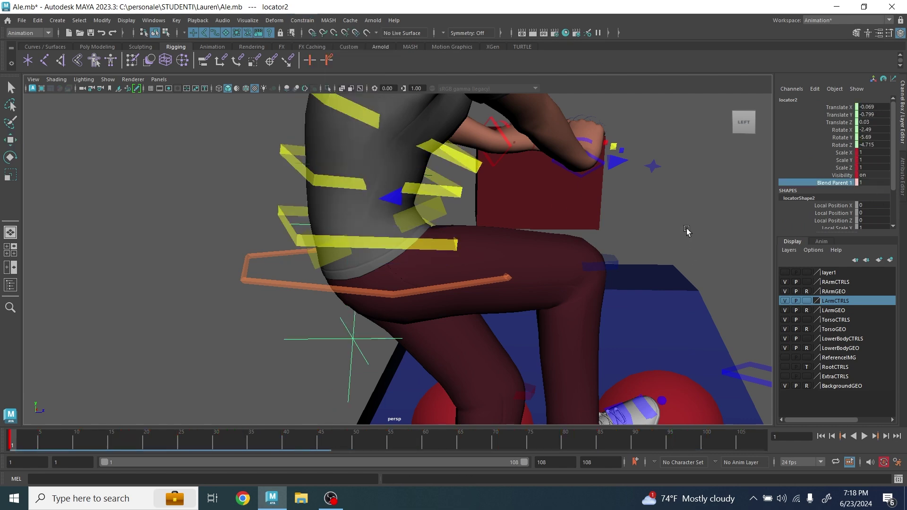
Parent-constrain the lowest locator to the COG control, keying it with Blend Parent 1 at 1.
left_click(323, 288)
left_click(314, 339, "shift")
left_click(304, 20)
left_click(314, 47)
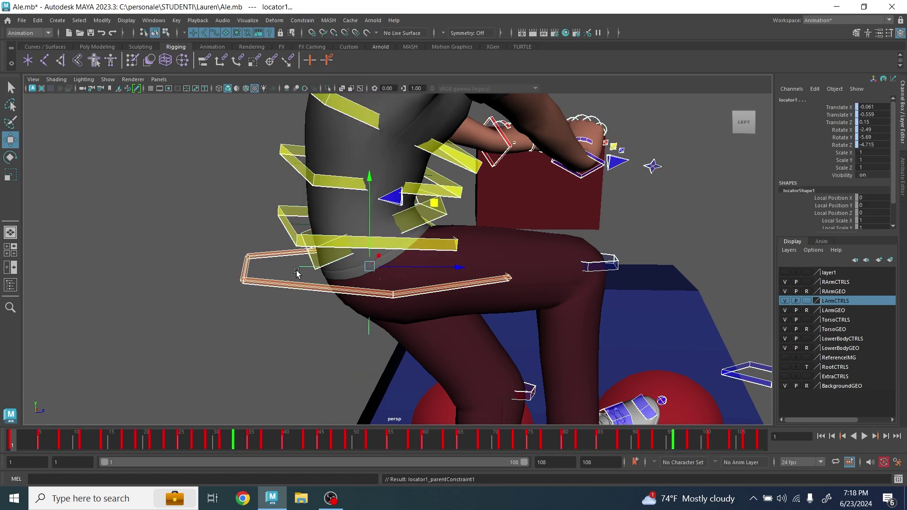
left_click(301, 268)
left_click(841, 182)
Scrub the opening frames to check how the constrained locators follow the body, and return to frame 1.
scroll(423, 265, "down", 5)
scroll(420, 267, "up", 2)
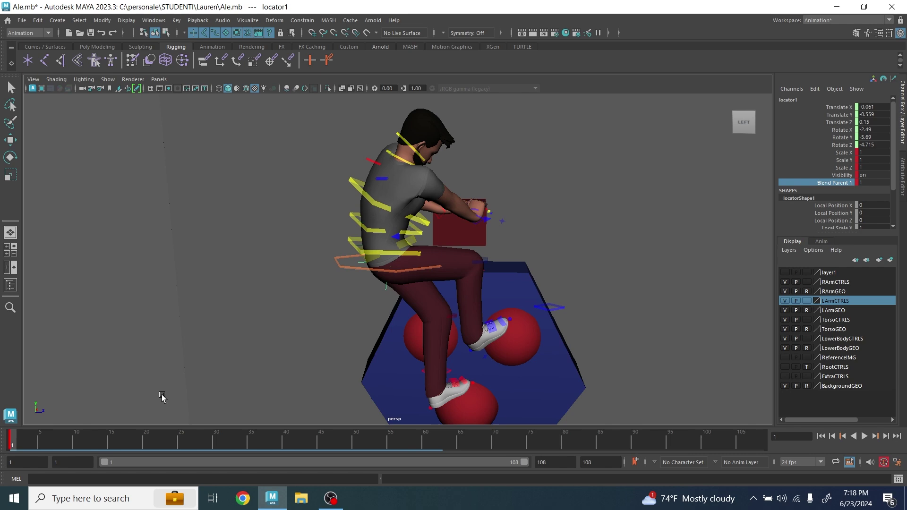
left_click_drag(113, 438, 11, 437)
scroll(444, 317, "up", 2)
left_click_drag(466, 313, 436, 325, "alt")
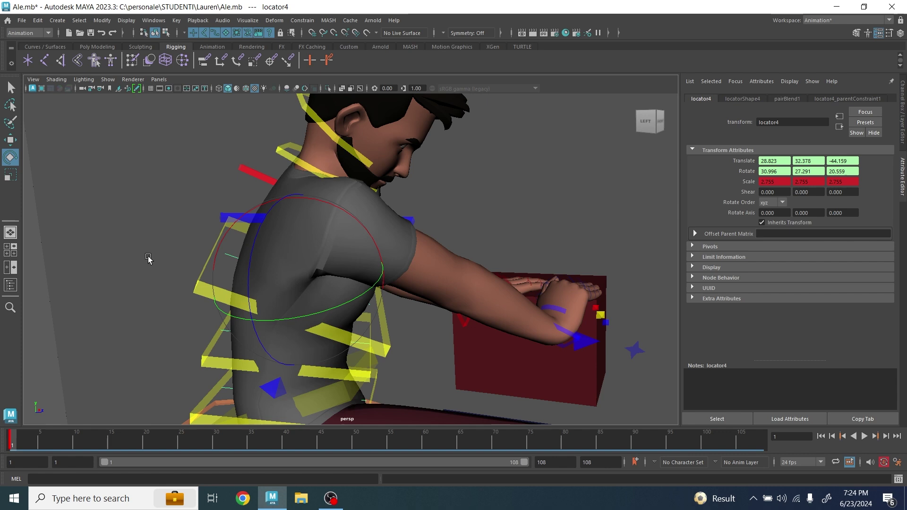
Compare the rotate order of the topmost locator with that of the matching torso control.
left_click(227, 270)
left_click(235, 259)
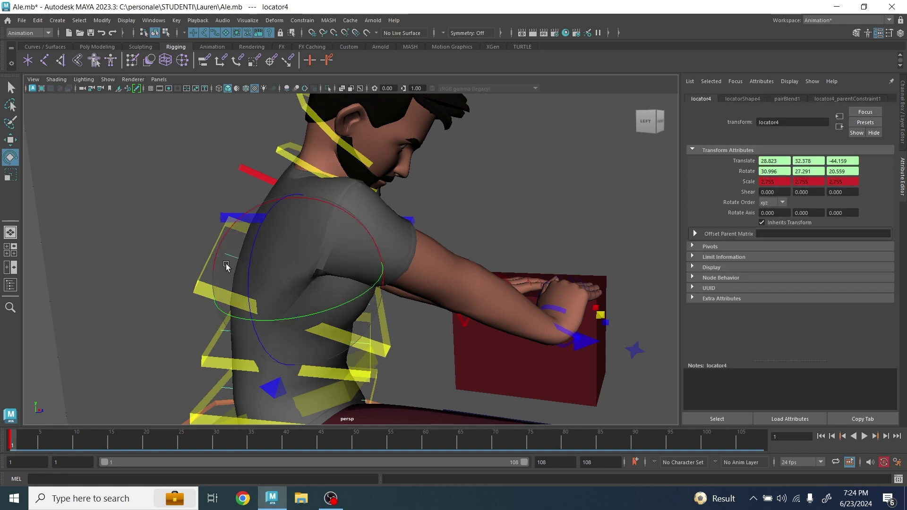
left_click_drag(159, 279, 181, 290)
left_click(288, 273)
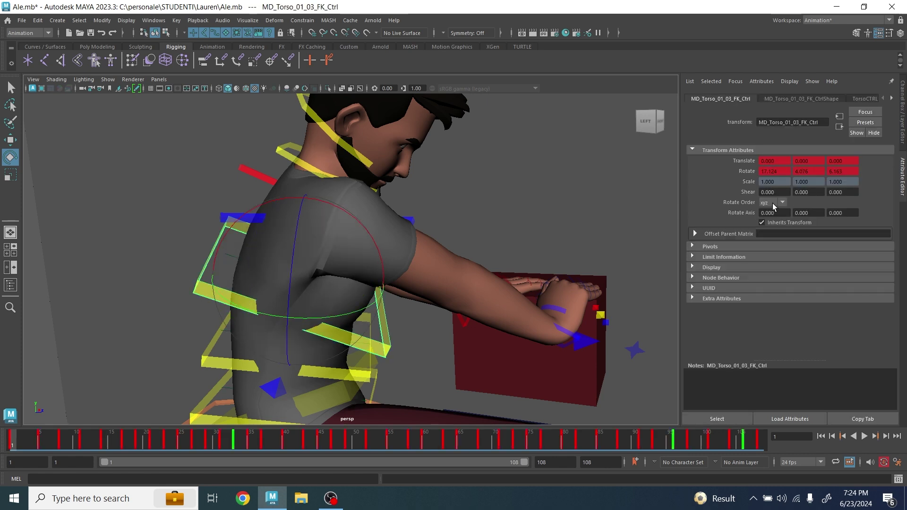
left_click(207, 363, "shift")
Set the lowest locator's rotate order to yzx.
middle_click_drag(211, 322, 232, 271, "alt")
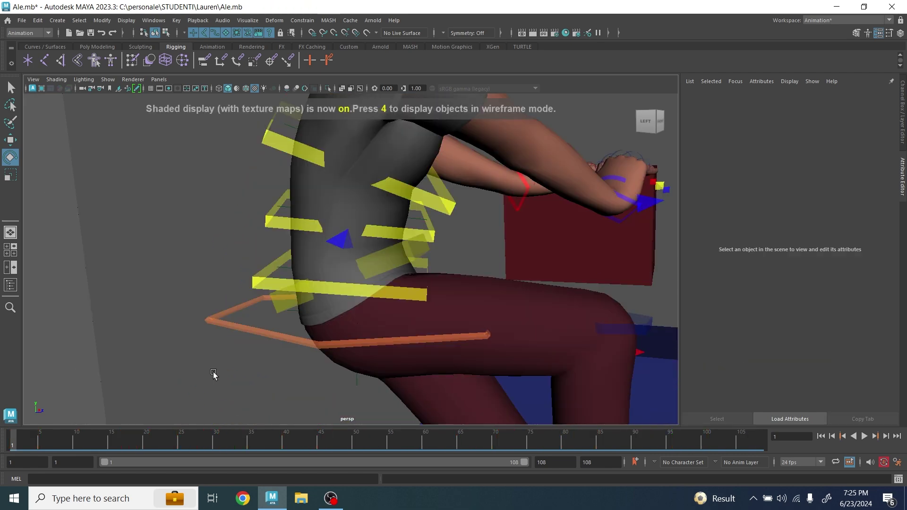
left_click_drag(214, 375, 240, 306)
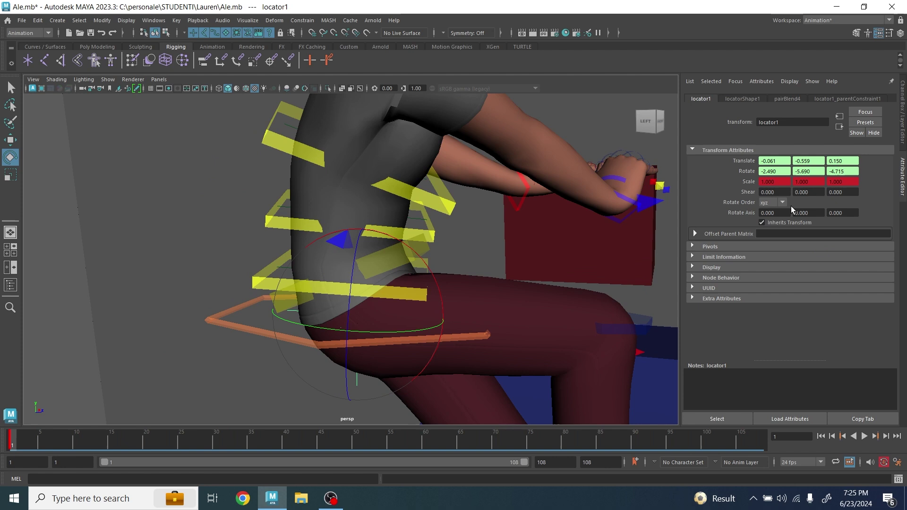
left_click(783, 204)
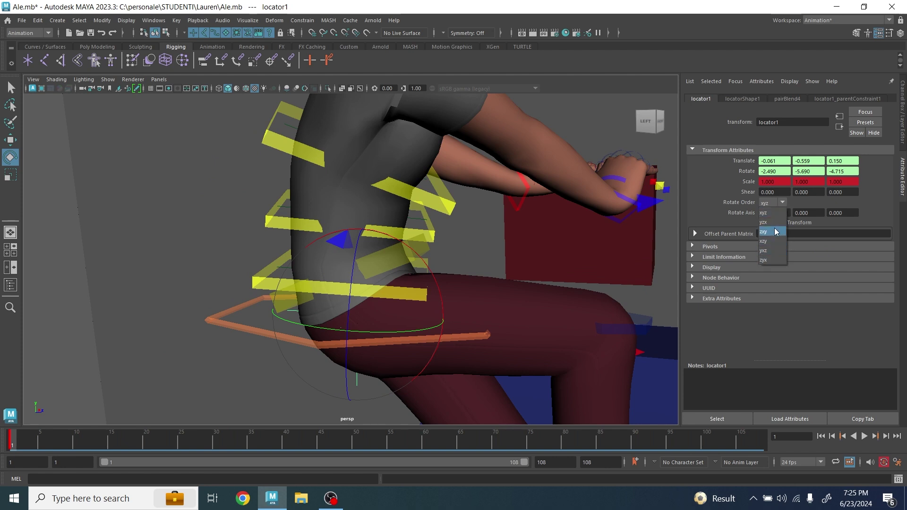
left_click(773, 221)
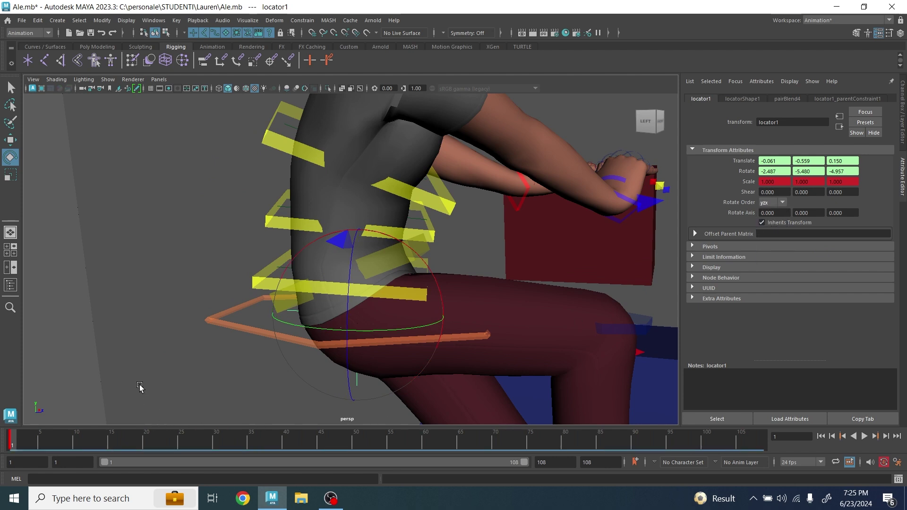
left_click(104, 362)
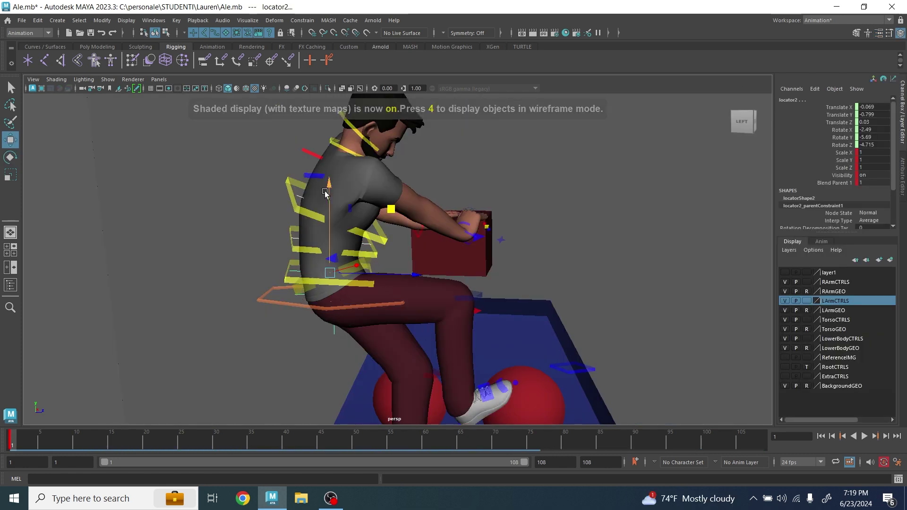
Scrub to frame 33 and play the animation to check the constrained locators along the torso.
scroll(328, 313, "down", 2)
middle_click_drag(380, 304, 277, 322, "alt")
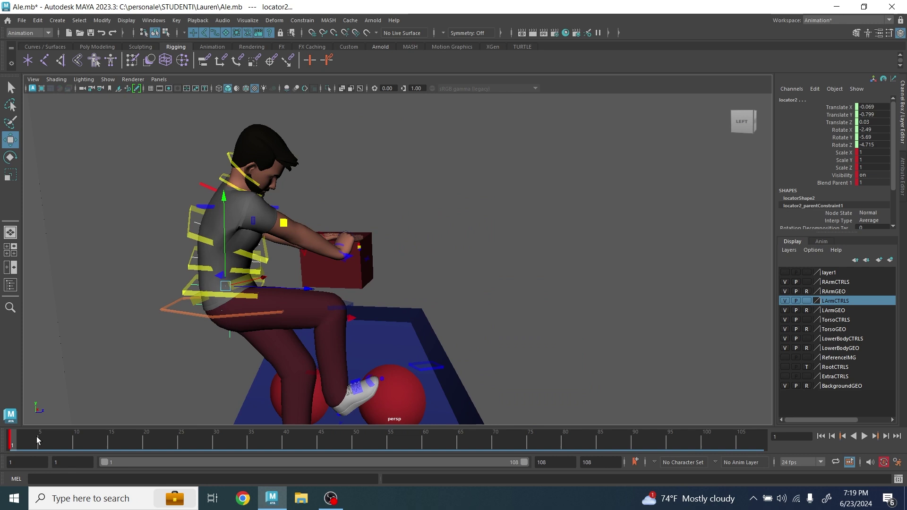
left_click_drag(28, 438, 239, 431)
key("alt+v")
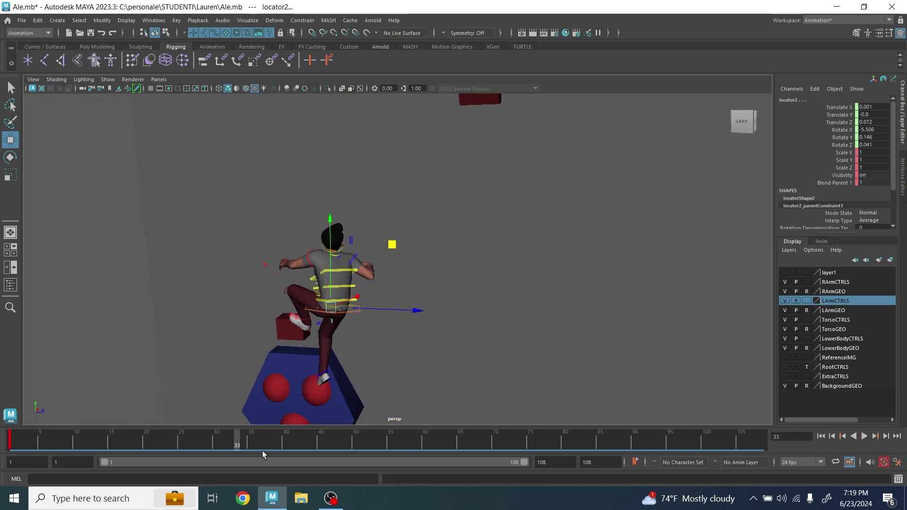
left_click_drag(379, 433, 532, 432)
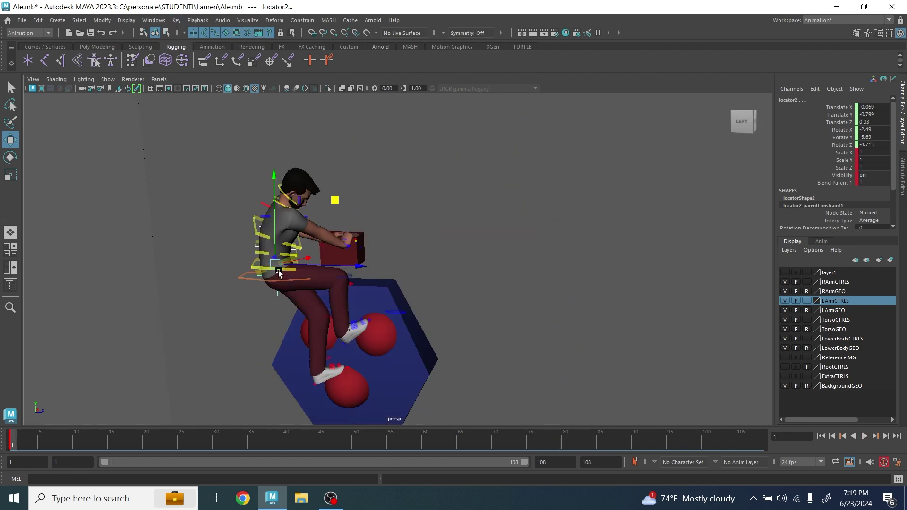
Bake the constrained motion of the four selected locators to keys over the whole timeline, and scrub to frame 97.
scroll(272, 241, "up", 5)
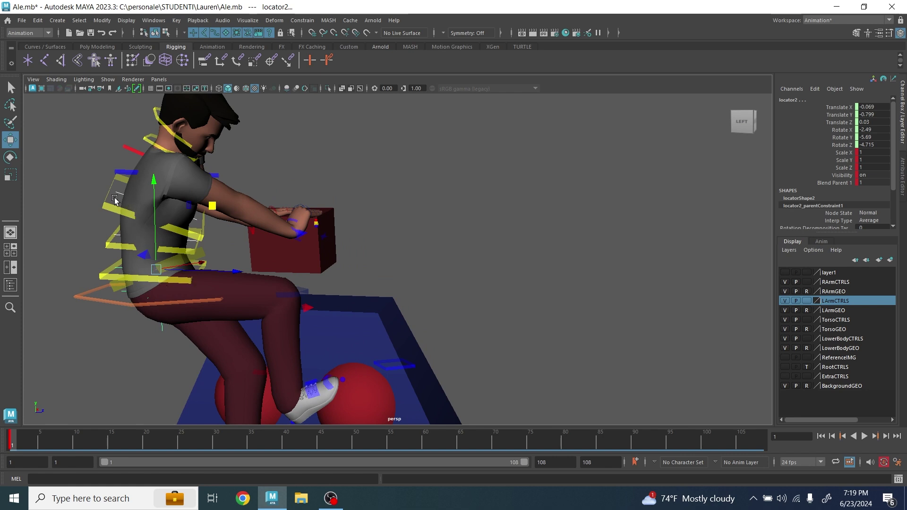
scroll(199, 184, "down", 3)
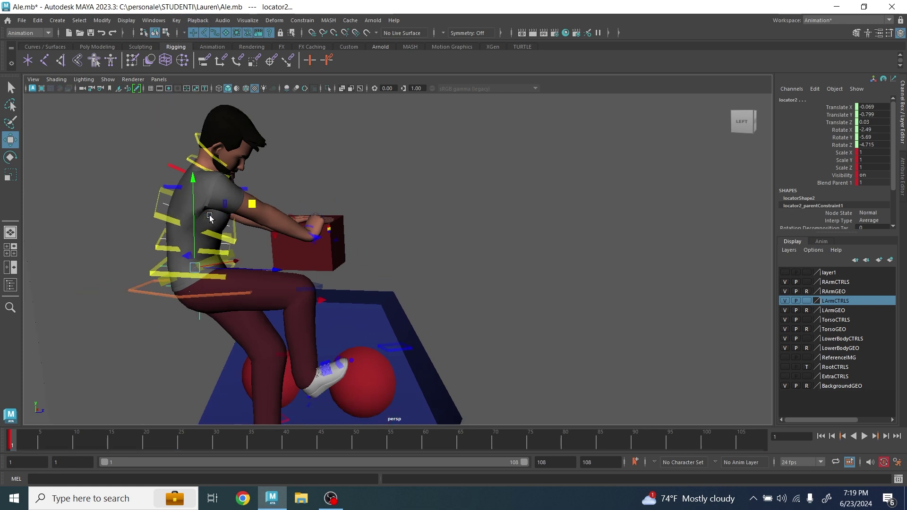
middle_click_drag(217, 191, 220, 211, "alt")
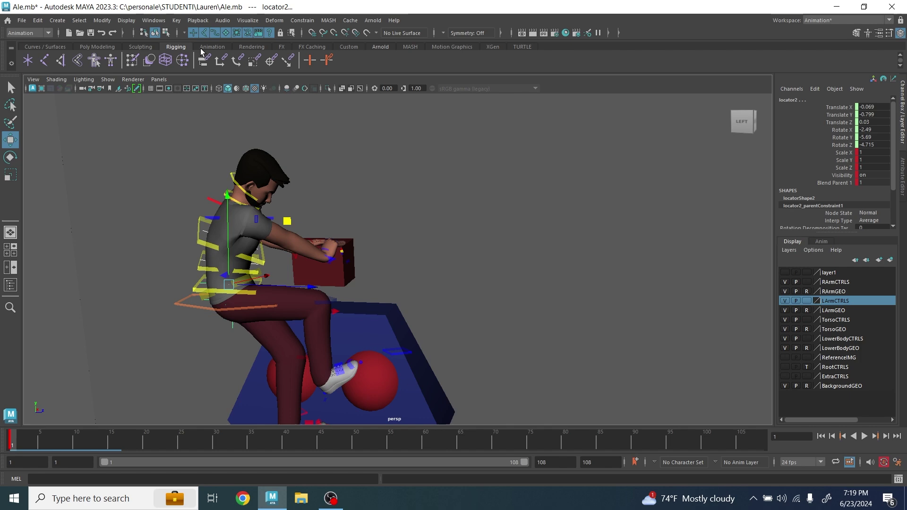
left_click(177, 21)
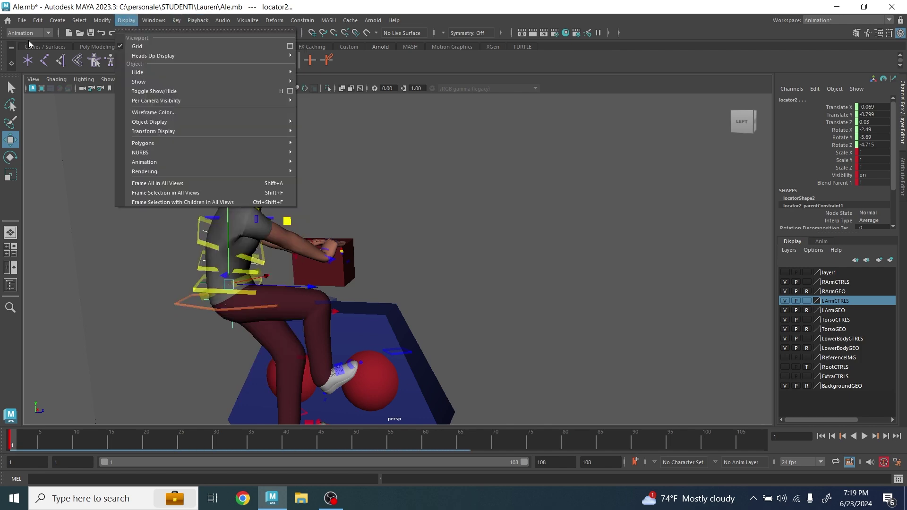
left_click(177, 20)
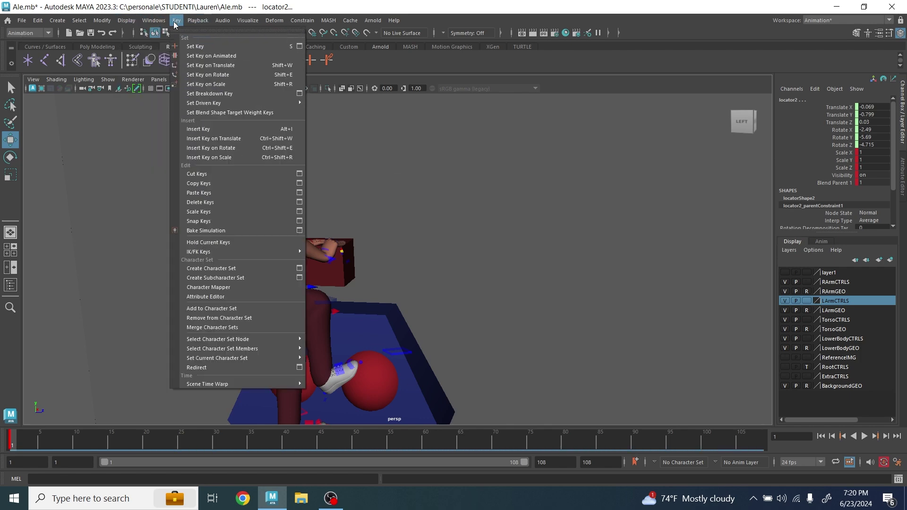
left_click(210, 232)
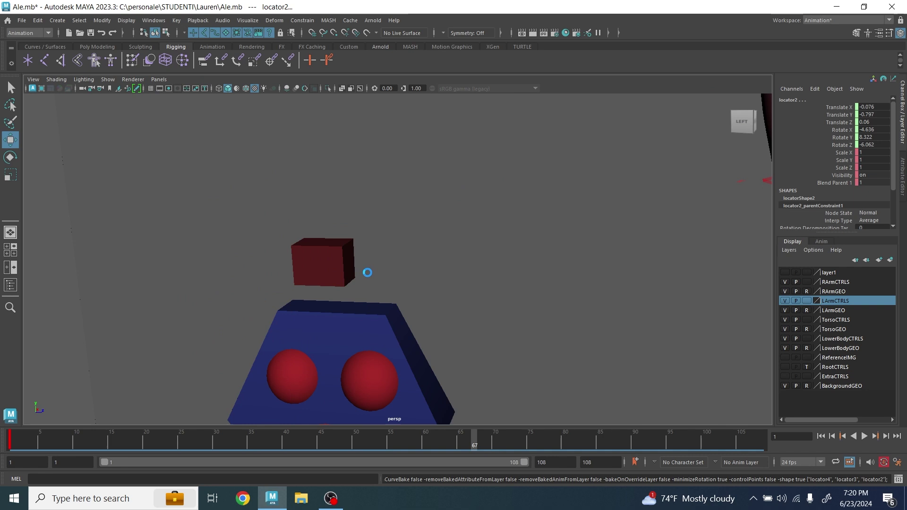
left_click_drag(209, 438, 683, 442)
key("ctrl+z")
Delete the parent constraints under locator1, locator2, locator3 and locator4 in the Outliner.
left_click(154, 20)
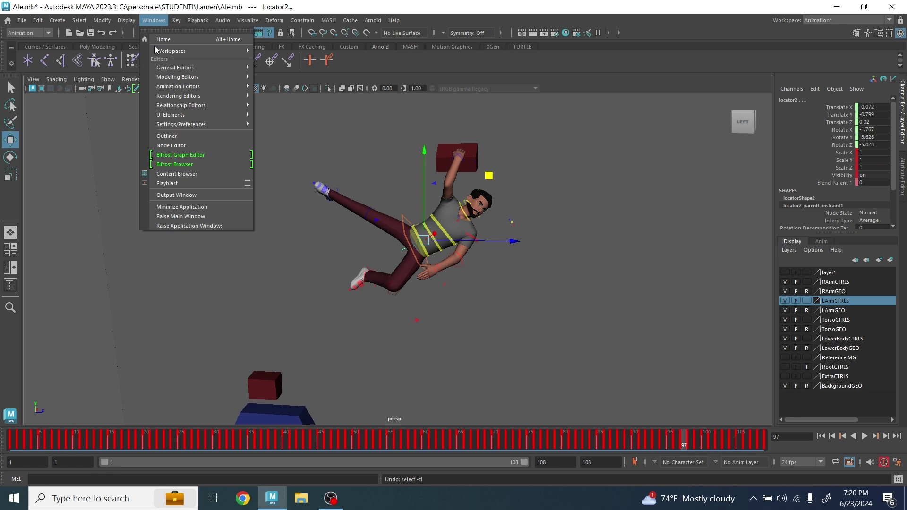
left_click(269, 174)
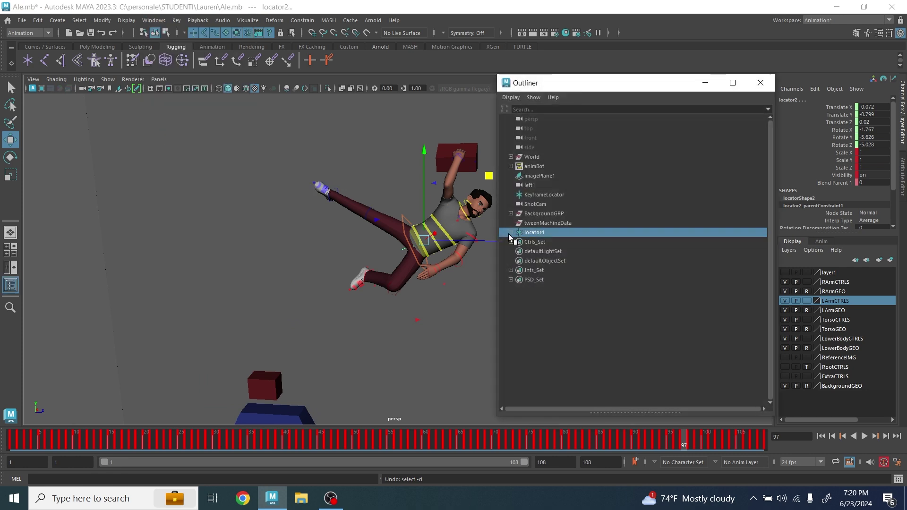
left_click(511, 232)
left_click(516, 241)
left_click(522, 251)
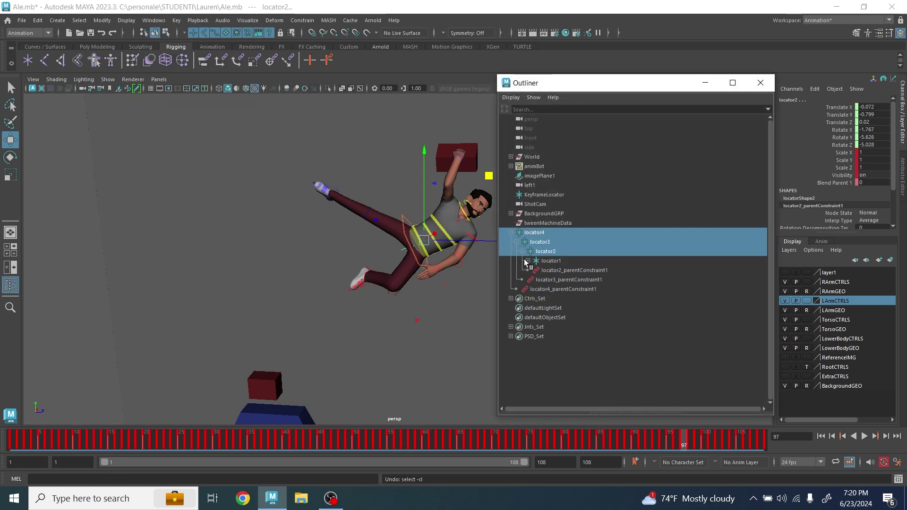
left_click(528, 261)
left_click_drag(571, 272, 571, 302)
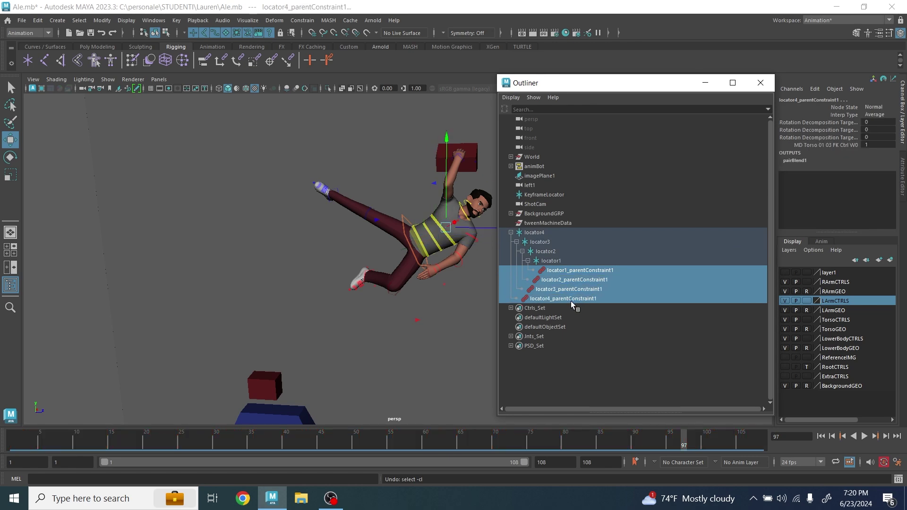
key("Delete")
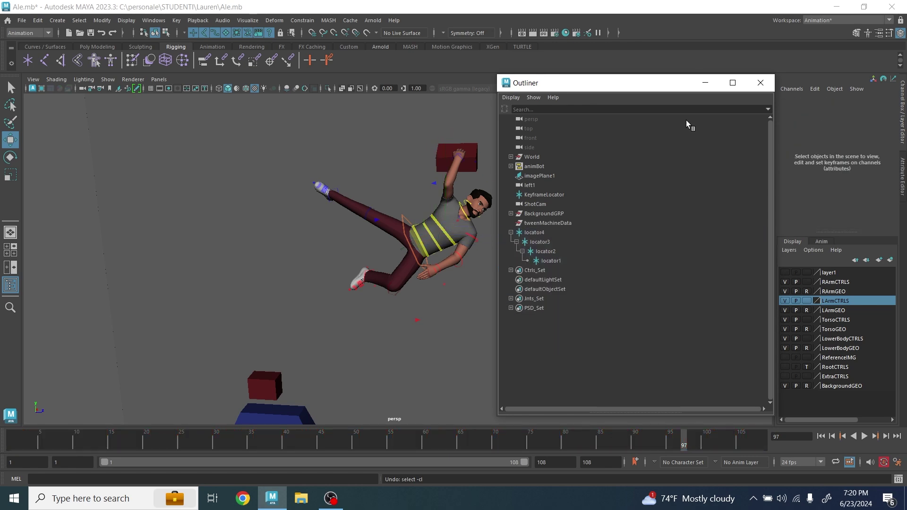
left_click(761, 83)
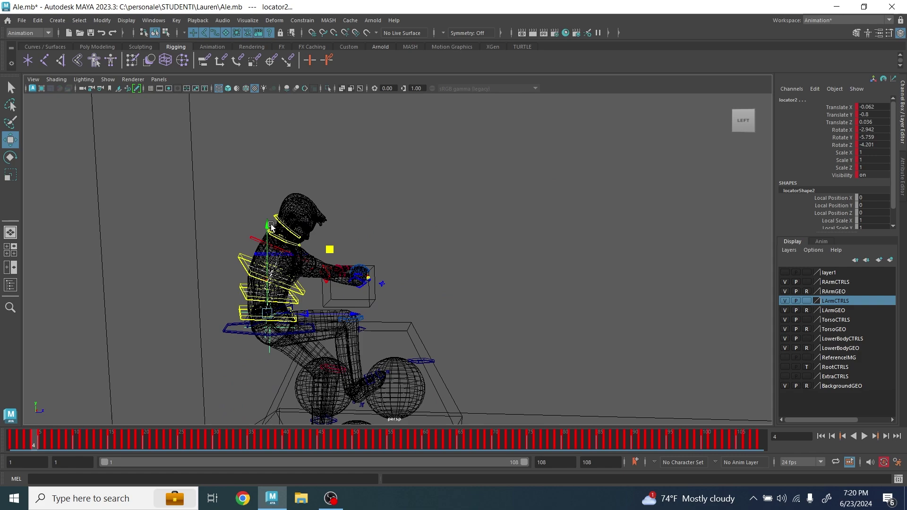
Play the animation in wireframe to check the baked locators along the torso, and return to frame 1 in shaded display.
key("alt+v")
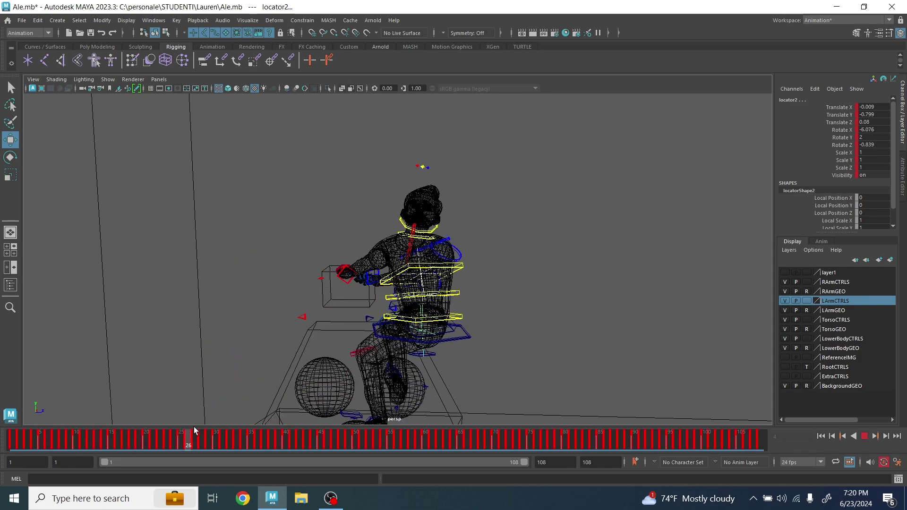
key("alt+v")
middle_click_drag(440, 217, 341, 359, "alt")
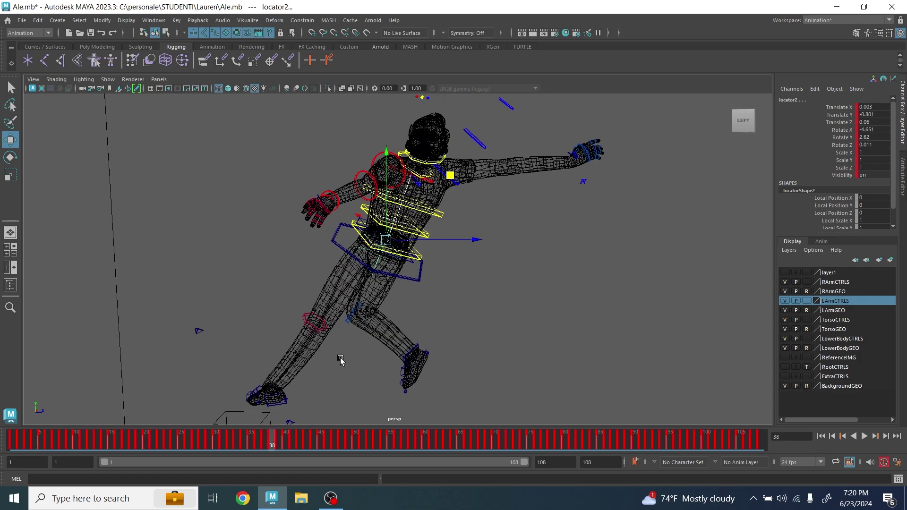
key("alt+v")
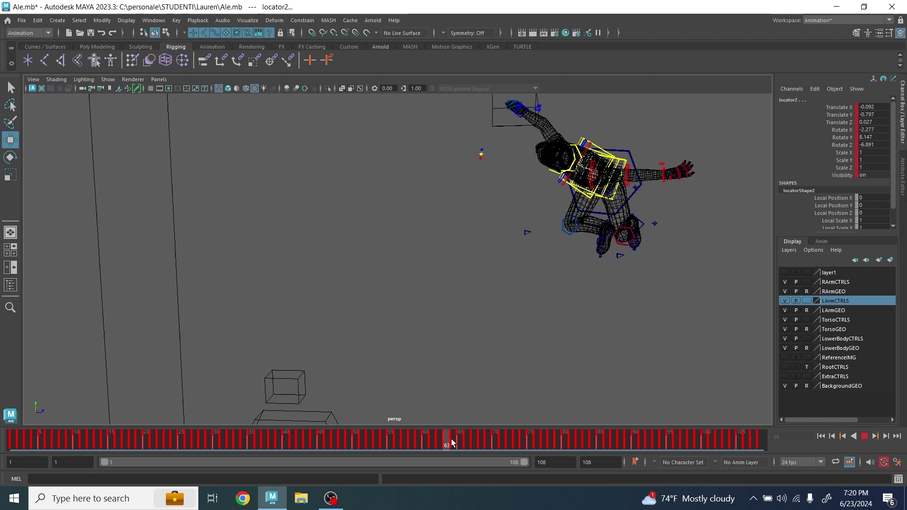
key("alt+v")
key("f")
key("6")
left_click_drag(44, 438, 11, 439)
middle_click_drag(255, 402, 454, 251, "alt")
scroll(454, 252, "up", 5)
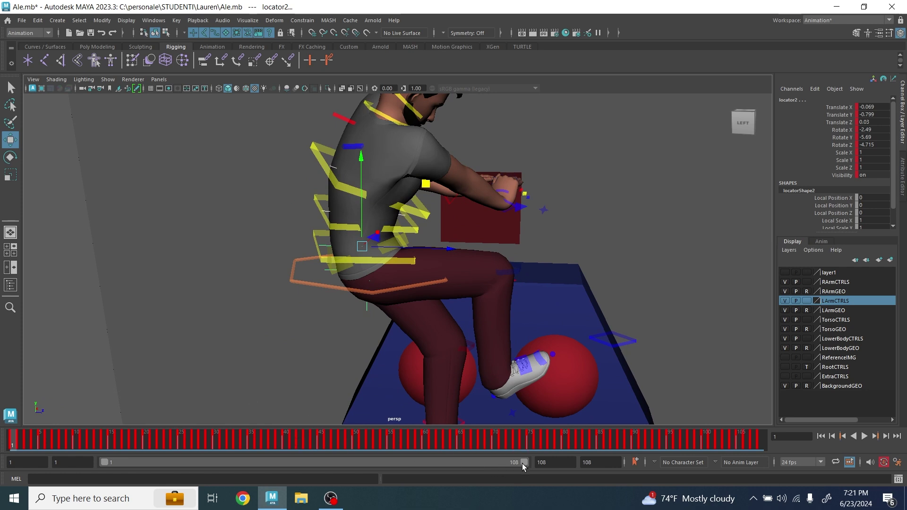
Shorten the visible time range to end at frame 34 and compare the key placement of the COG and middle torso controls.
left_click_drag(524, 465, 236, 463)
left_click_drag(307, 298, 306, 297)
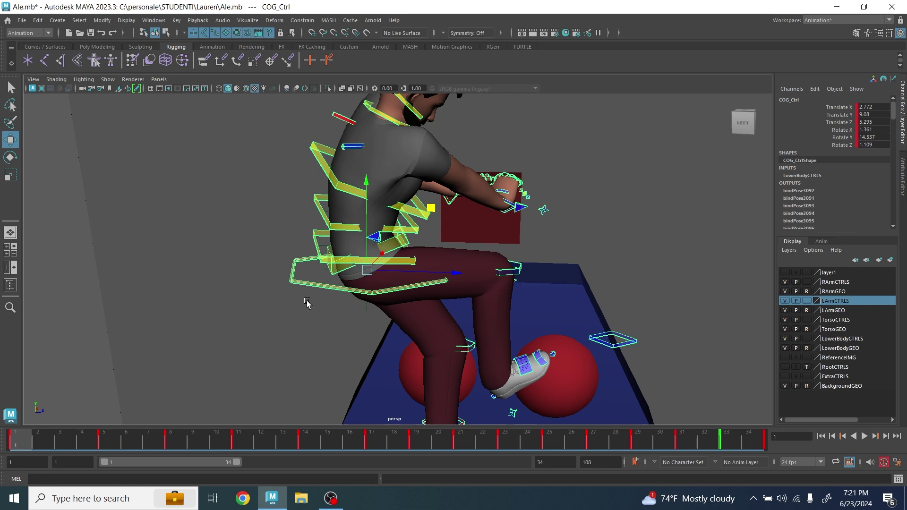
left_click_drag(324, 203, 324, 204)
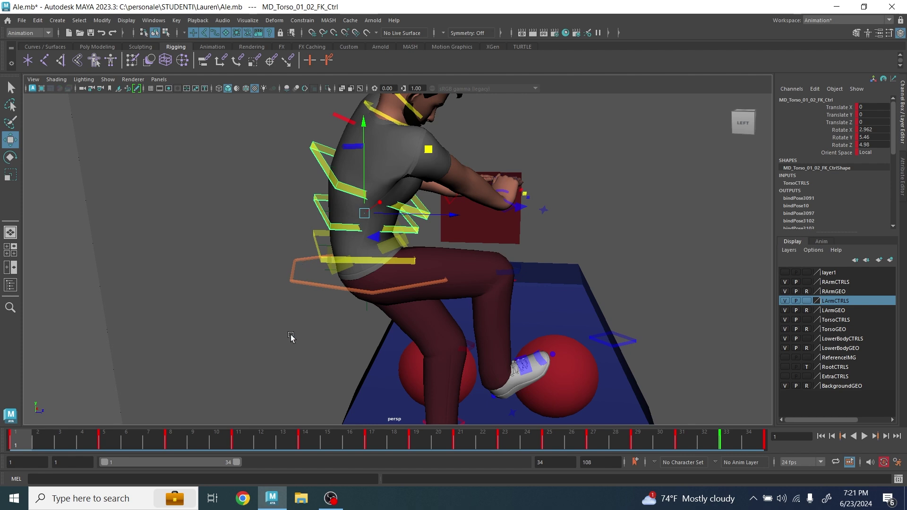
Reselect the locators and delete their baked keys at frames 2 to 4, between the COG control's keys.
key("ctrl+z")
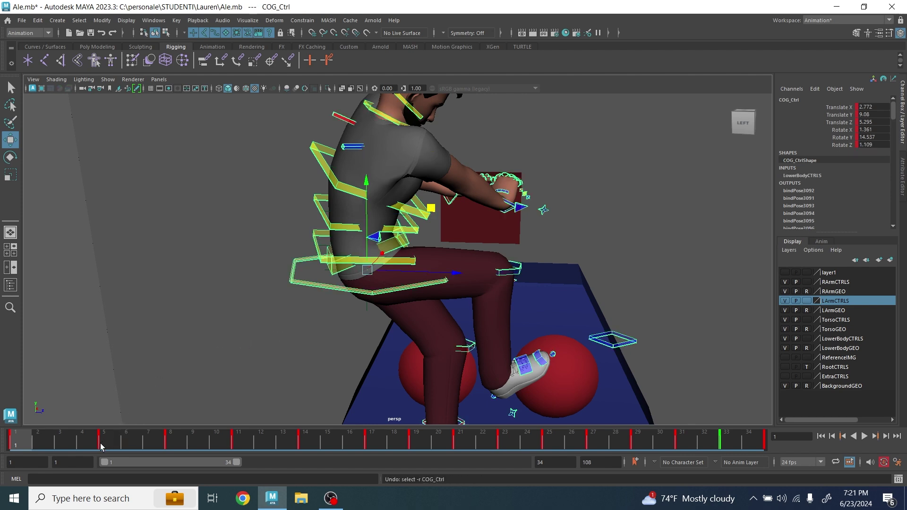
left_click_drag(83, 445, 47, 448, "shift")
right_click(47, 447)
left_click(92, 298)
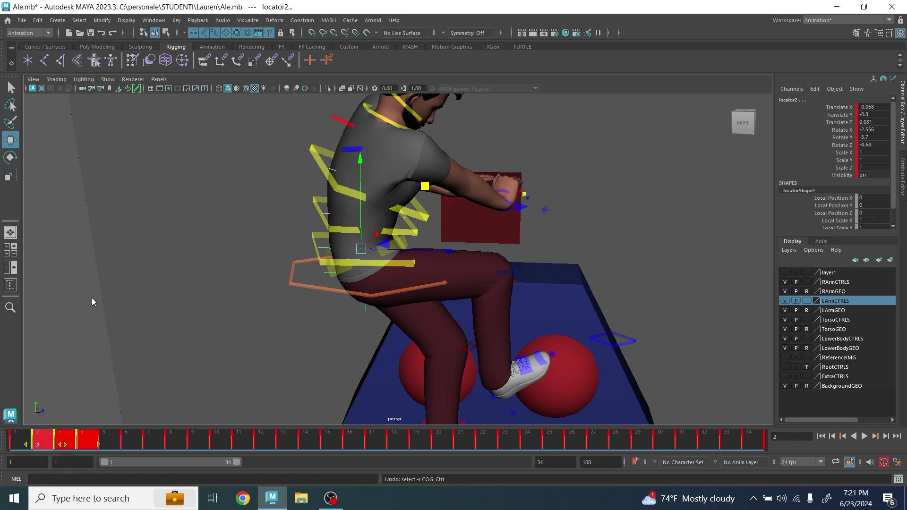
Try to delete the locators' keys at frames 6 to 8, and undo the deletion.
left_click_drag(132, 446, 180, 446, "shift")
right_click(146, 446)
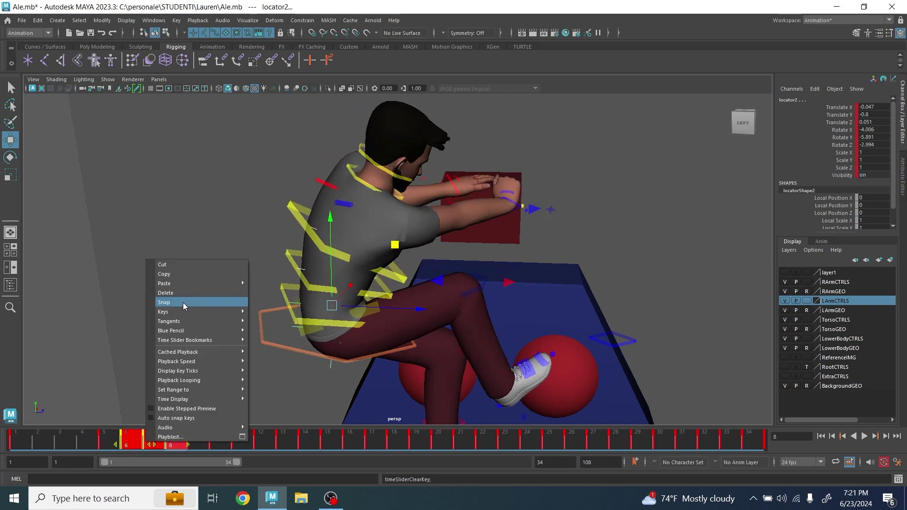
left_click(178, 291)
key("ctrl+z")
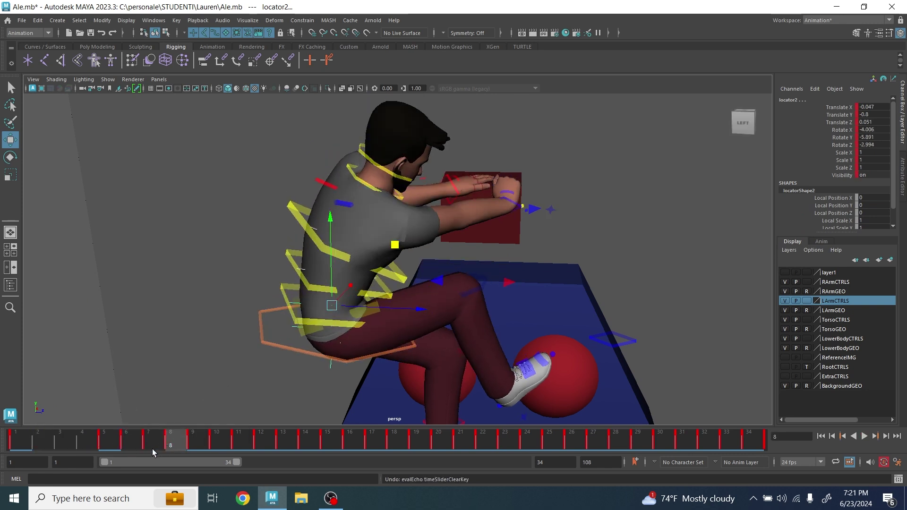
key("alt+v")
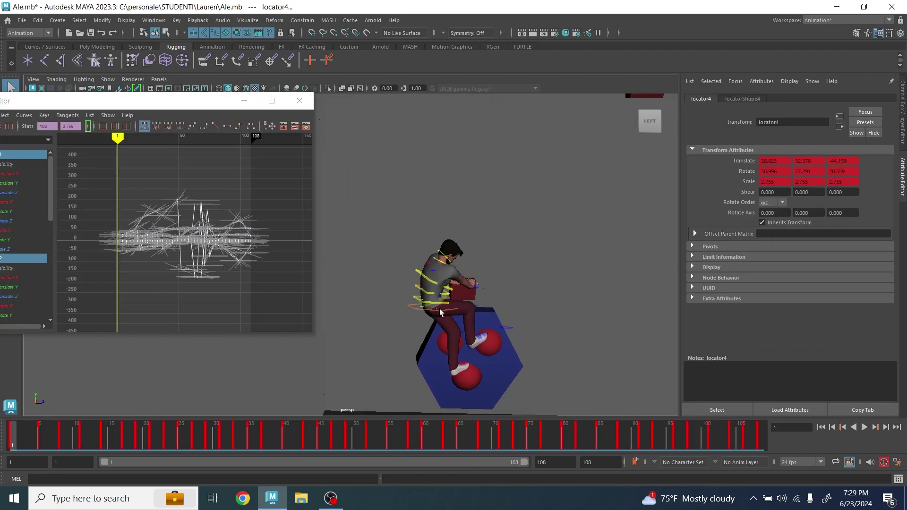
Apply the Euler Filter to the selected locators' animation curves in the Graph Editor, and close the editor.
scroll(461, 299, "up", 3)
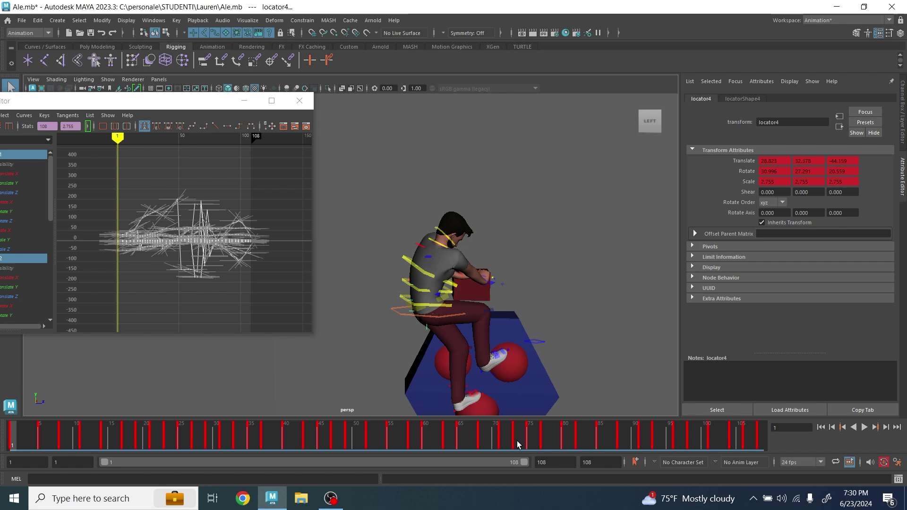
left_click_drag(103, 176, 167, 233)
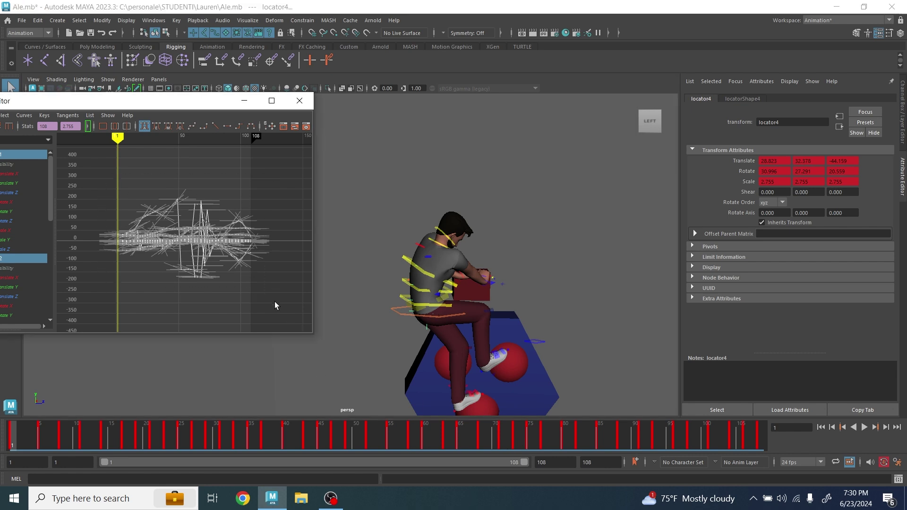
left_click_drag(178, 102, 354, 115)
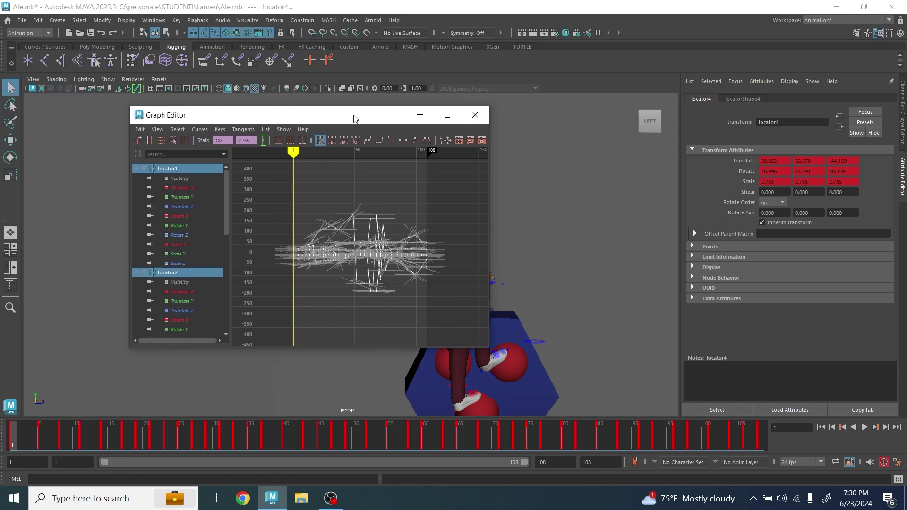
left_click(199, 130)
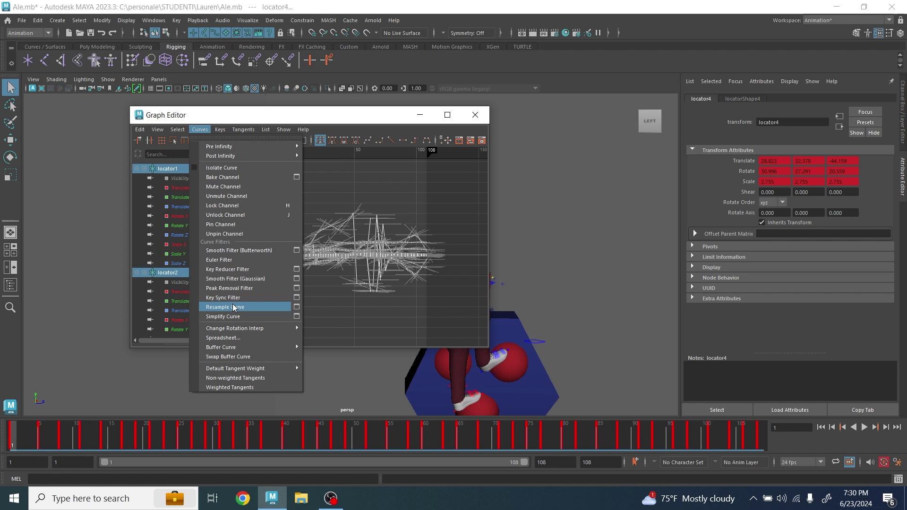
left_click(228, 259)
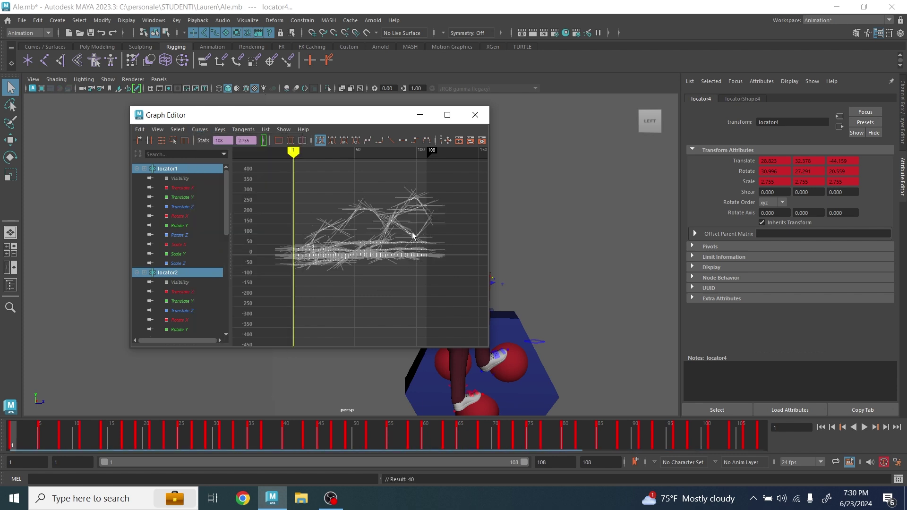
left_click(474, 115)
Scrub the animation to check the locators after filtering, return to frame 1 and examine them along the character's back.
left_click_drag(38, 444, 282, 434)
middle_click_drag(438, 288, 314, 269, "alt")
key("alt+shift+v")
scroll(314, 269, "up", 8)
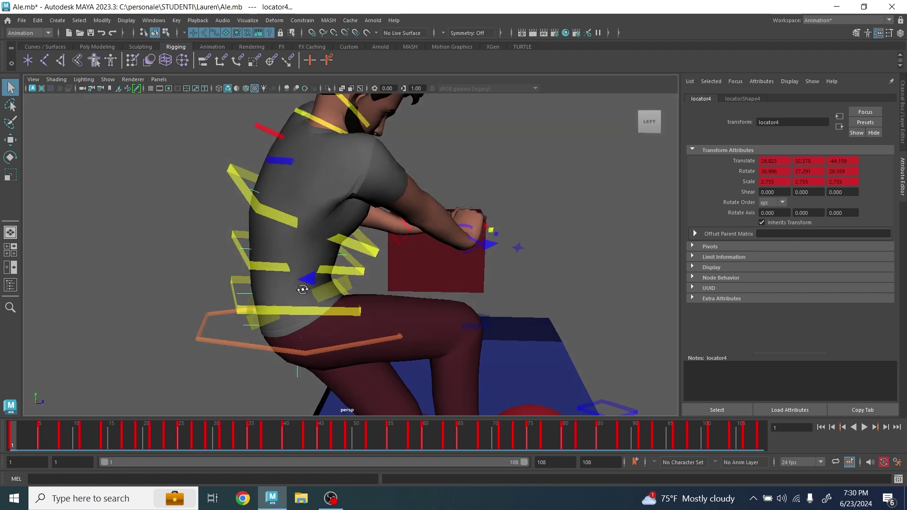
left_click_drag(302, 288, 284, 285, "alt")
middle_click_drag(284, 284, 345, 301, "alt")
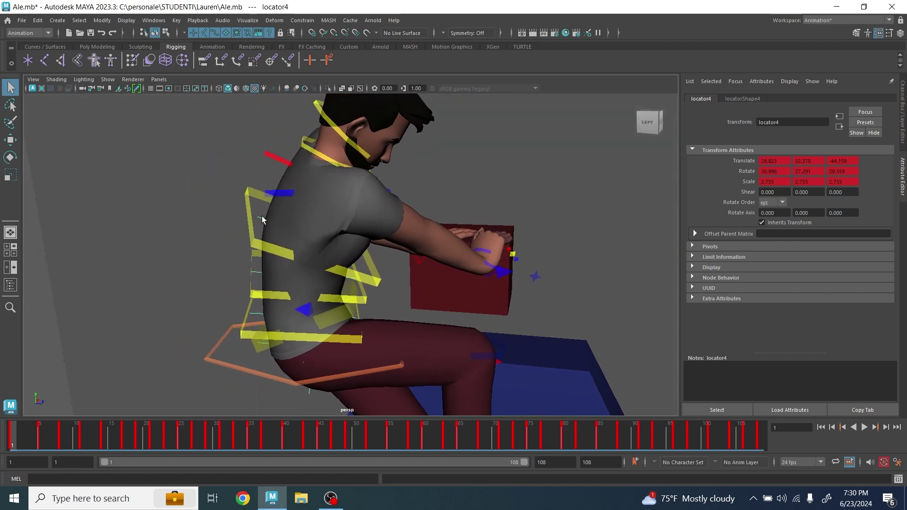
Try rotating the topmost locator, locator4, to test the chain, and clear the selection.
key("e")
left_click_drag(350, 163, 420, 224)
key("q")
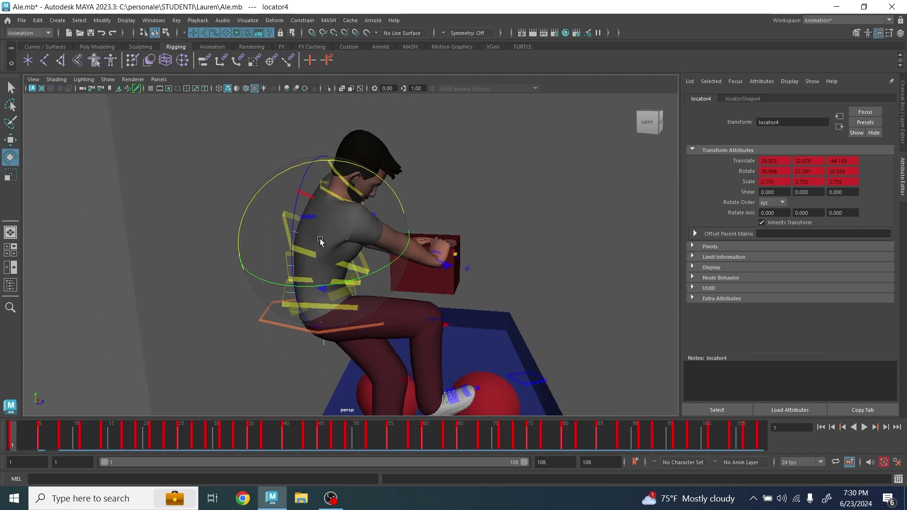
left_click(257, 206)
left_click(210, 231)
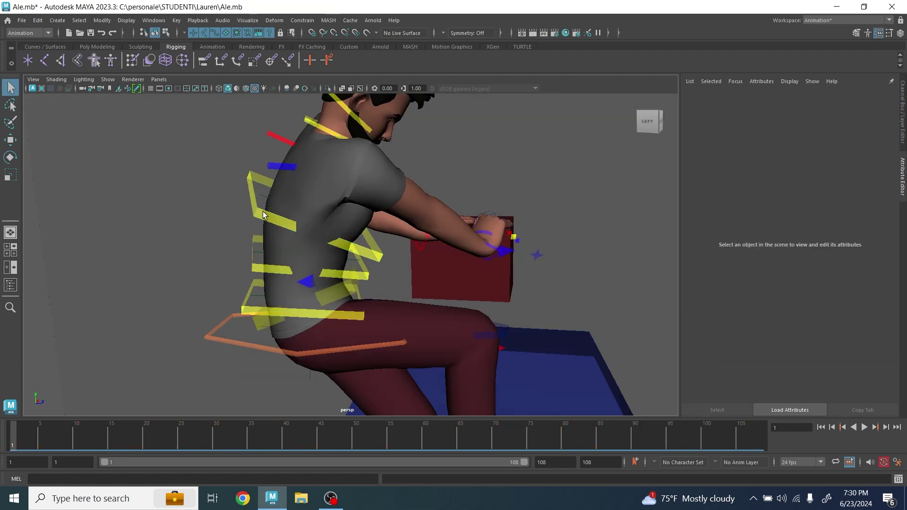
Parent-constrain COG_Ctrl to the locator at the hips, and show the control's channels in the Channel Box.
left_click(263, 215)
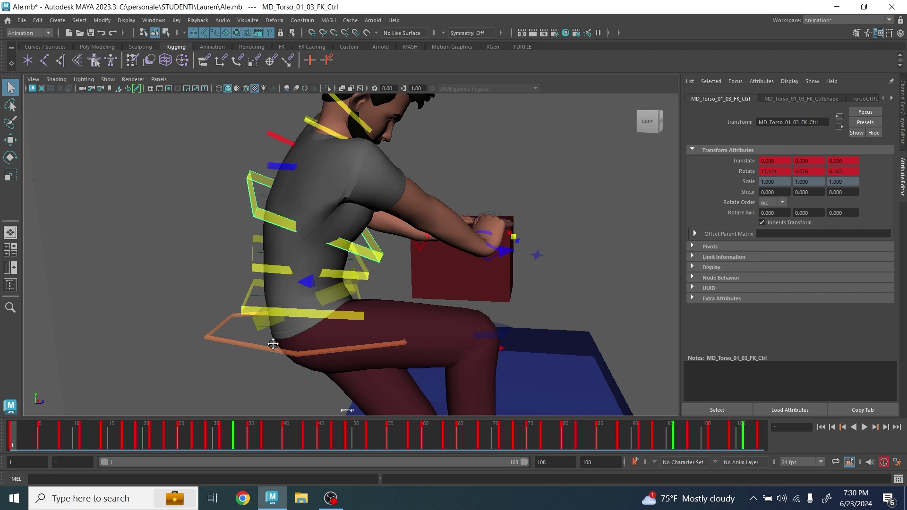
middle_click_drag(273, 344, 293, 311, "alt")
scroll(293, 312, "up", 5)
left_click(128, 387)
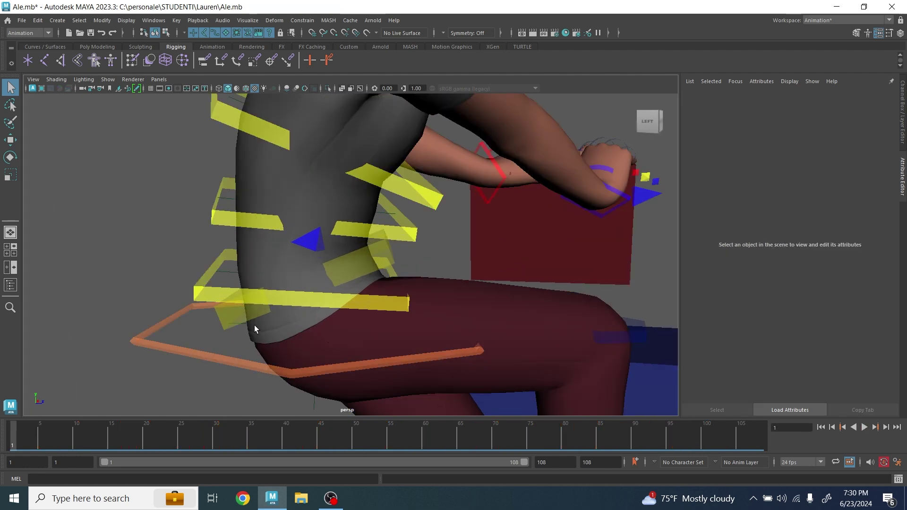
left_click(234, 328)
left_click(199, 356, "shift")
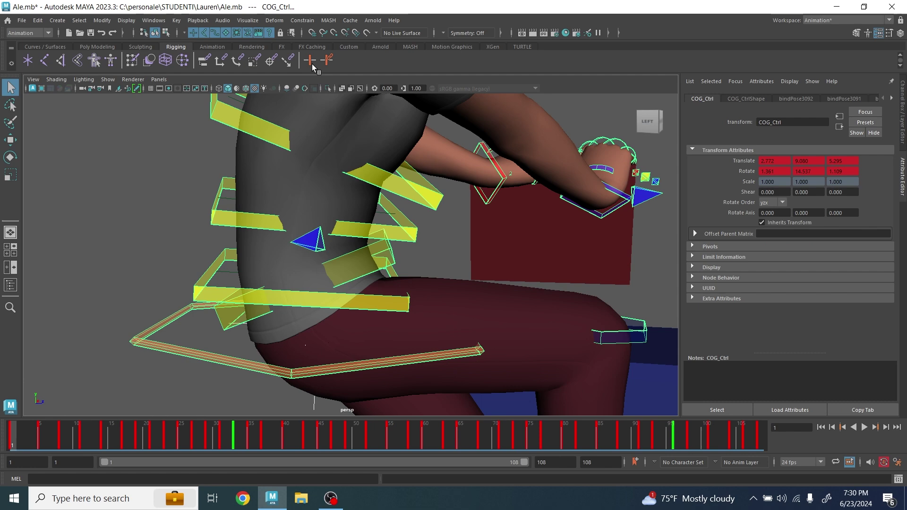
left_click(302, 20)
left_click(315, 47)
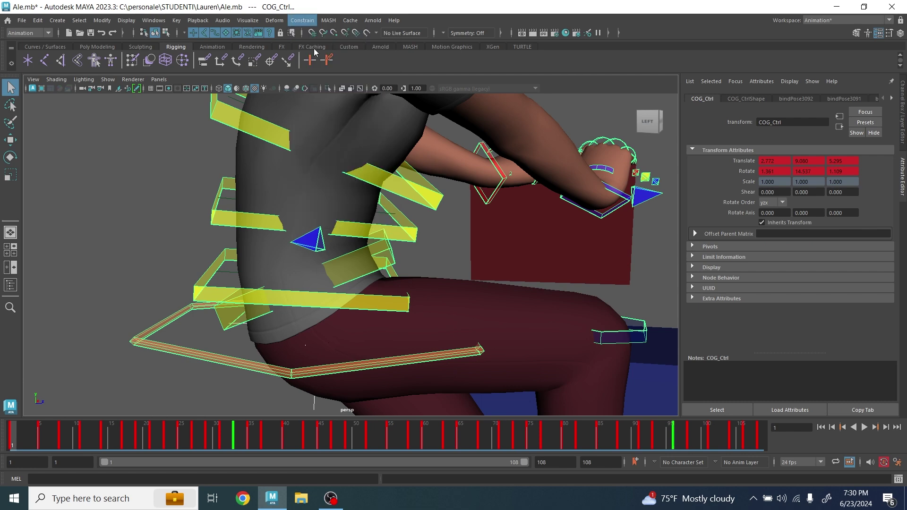
left_click_drag(118, 311, 167, 363)
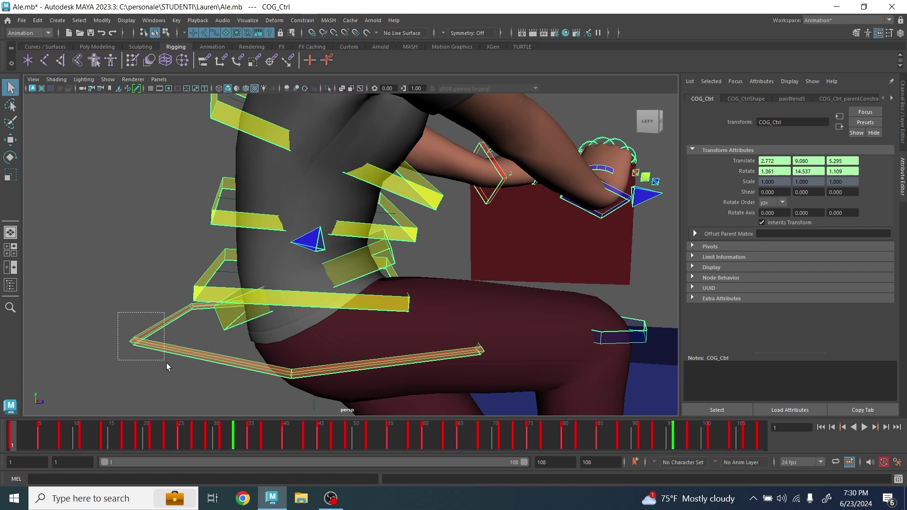
left_click(904, 91)
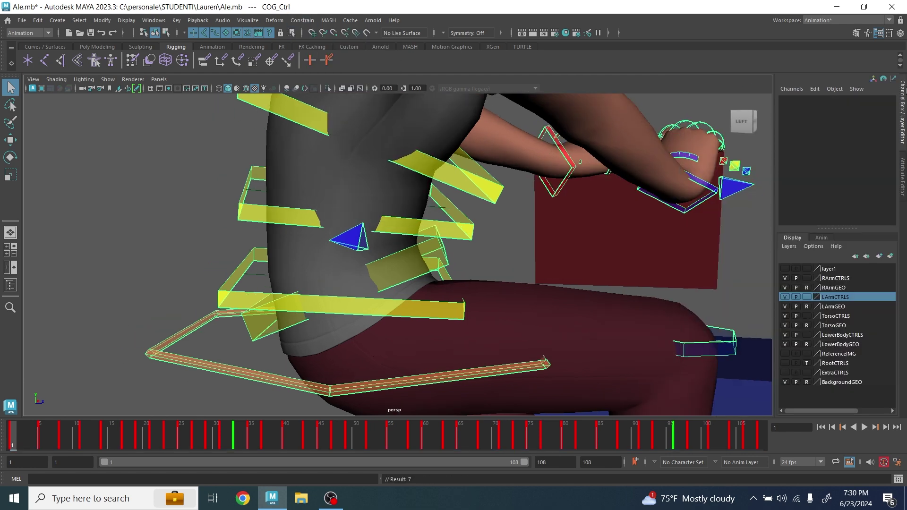
Parent-constrain MD_Torso_01_01_FK_Ctrl to its matching locator, and set its Blend Parent 1 channel to 1.
left_click(204, 271)
left_click_drag(205, 271, 249, 333, "alt")
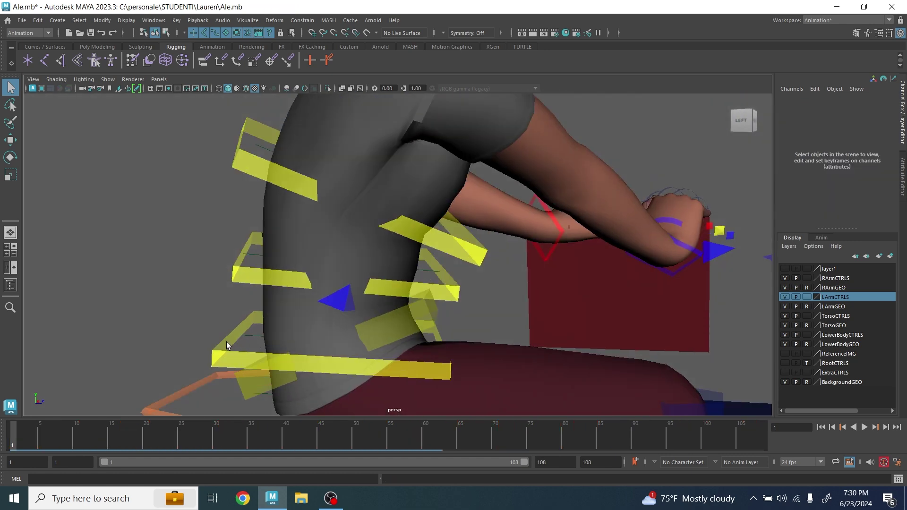
left_click(242, 336)
left_click(233, 352, "shift")
left_click(302, 20)
left_click(326, 46)
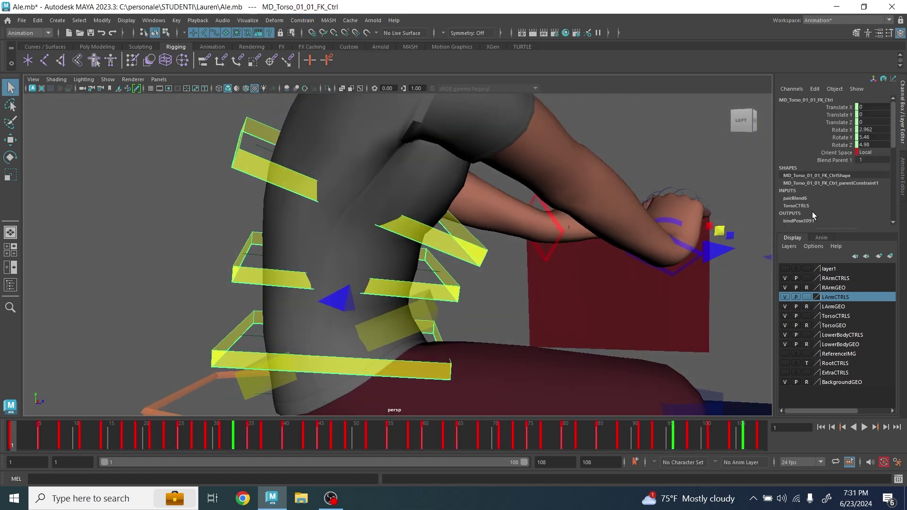
left_click(835, 161)
Parent-constrain MD_Torso_01_02_FK_Ctrl to its matching locator, and set its Blend Parent 1 channel to 1.
left_click(253, 256)
left_click(251, 271, "shift")
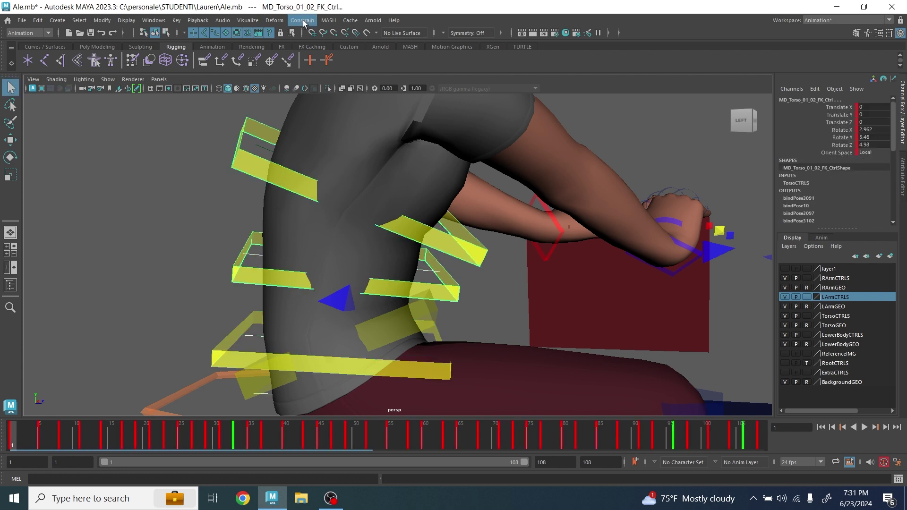
left_click(303, 22)
left_click(318, 47)
left_click(829, 161)
Parent-constrain the upper torso control, MD_Torso_01_03_FK_Ctrl, to locator4, with Blend Parent 1 at 1.
left_click(262, 149)
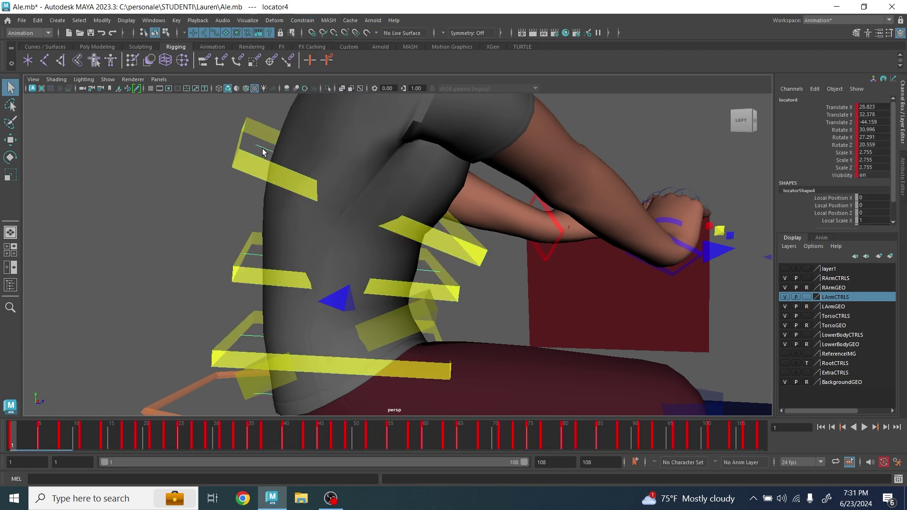
left_click(261, 164, "shift")
left_click(302, 21)
left_click(319, 47)
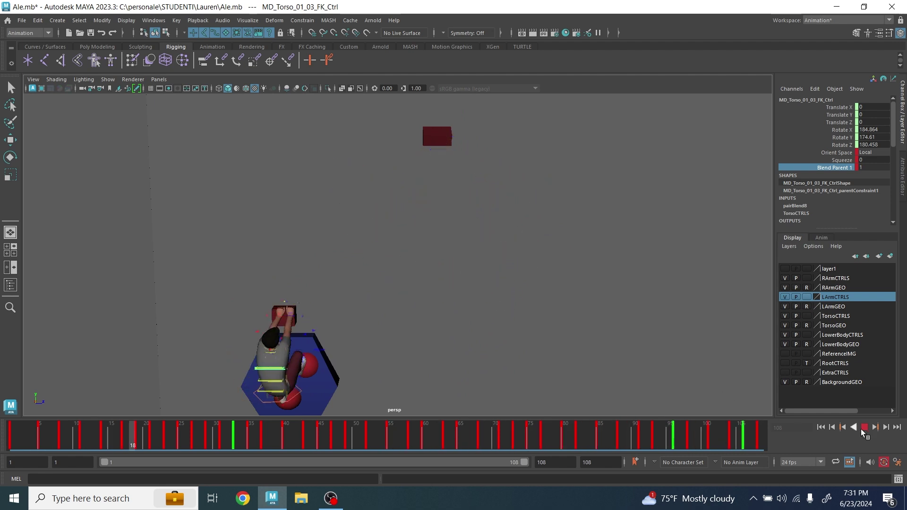
Stop the playback and scrub to frame 37 to check how the constrained torso follows the locators.
left_click(864, 427)
left_click_drag(204, 439, 265, 437)
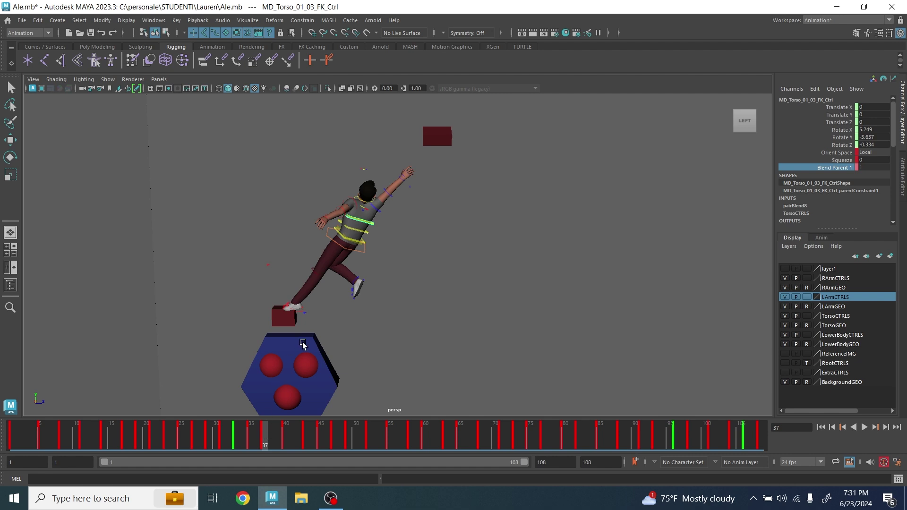
scroll(303, 343, "up", 4)
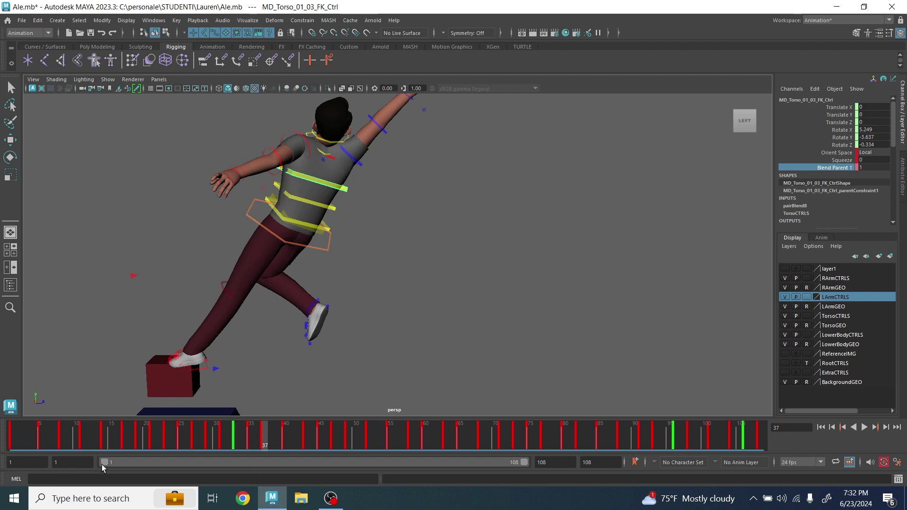
Start the playback range at frame 38, and go to the hanging pose at frame 48.
left_click_drag(101, 464, 240, 468)
left_click_drag(19, 439, 121, 440)
left_click_drag(258, 401, 293, 352, "alt")
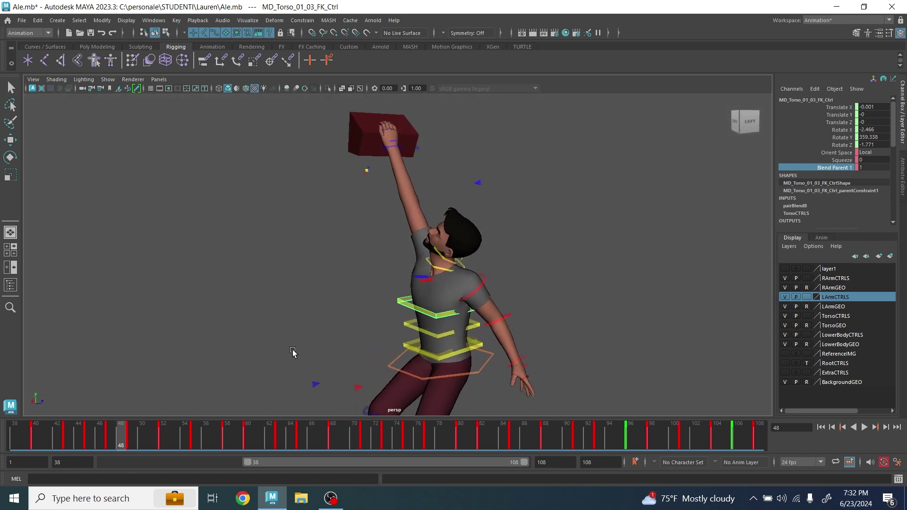
Try rotating the torso locators together at frame 48, and undo the rotation.
scroll(350, 362, "up", 5)
key("4")
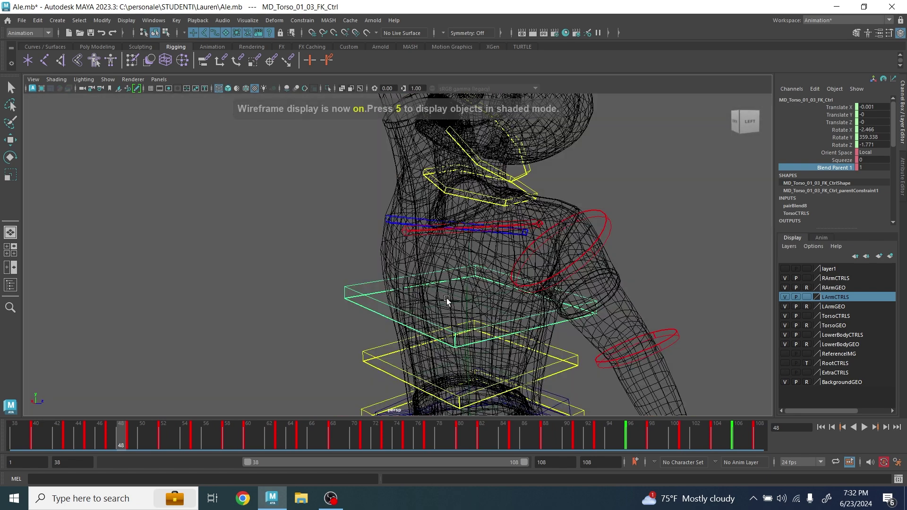
left_click(461, 299)
scroll(475, 306, "down", 3)
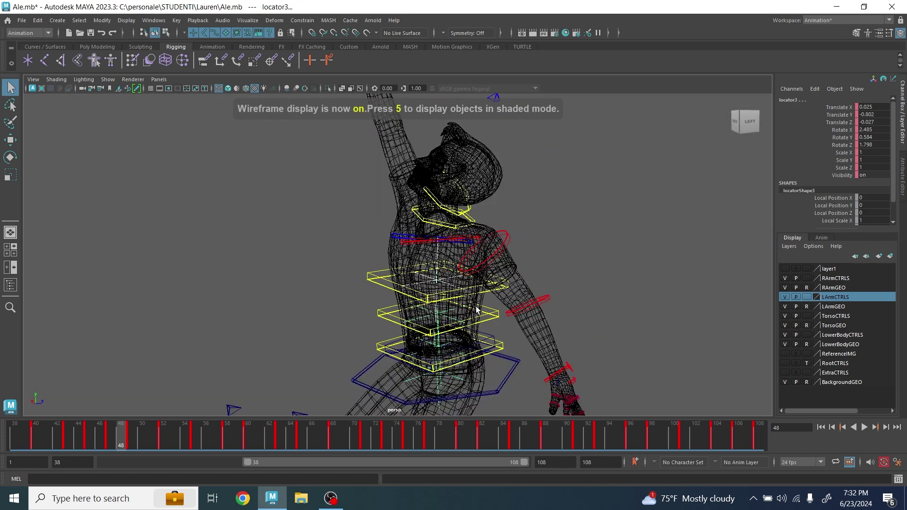
key("6")
key("e")
mouse_move(371, 261)
left_mouse_down()
mouse_move(369, 295)
mouse_move(388, 283)
left_mouse_up()
key("ctrl+z")
key("q")
Set the Orient Space of LF_Arm_01_Shoulder_FK_Ctrl to Master, and rotate the arm so it hangs beside the body.
left_click(482, 247)
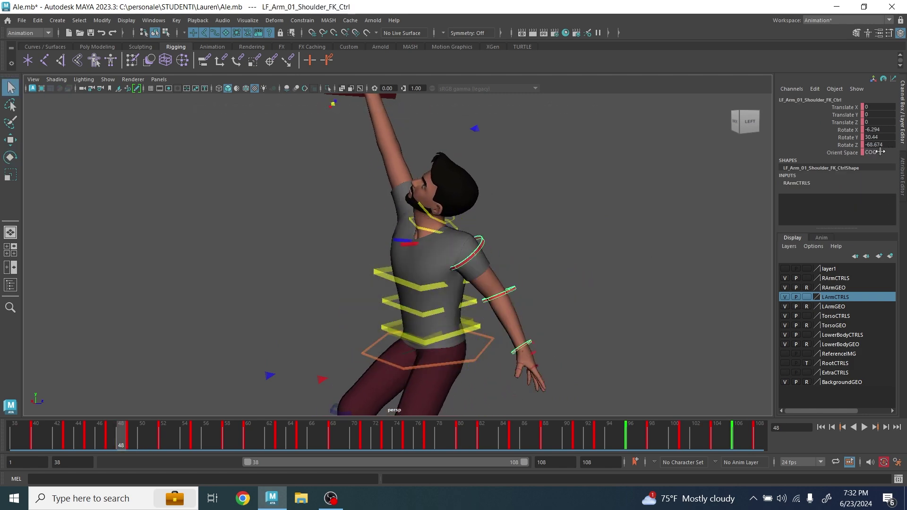
left_click(880, 151)
left_click(882, 171)
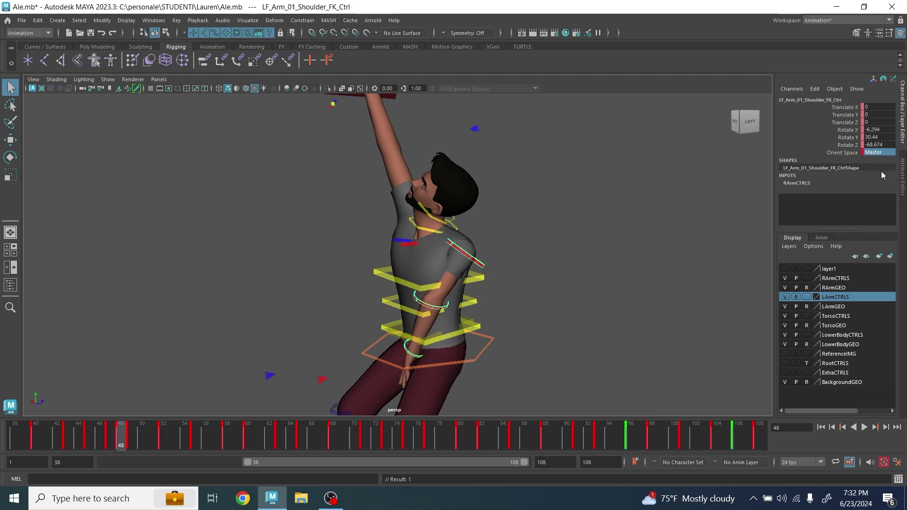
key("e")
left_click_drag(485, 323, 520, 356)
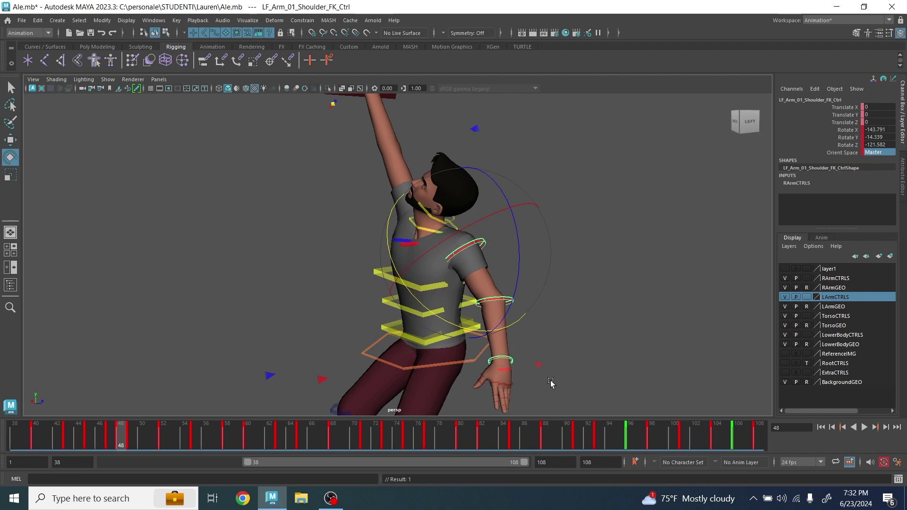
Try rotating the torso locators again with the free arm in Master space, and undo the rotation.
middle_click_drag(632, 345, 648, 301, "alt")
scroll(649, 300, "up", 3)
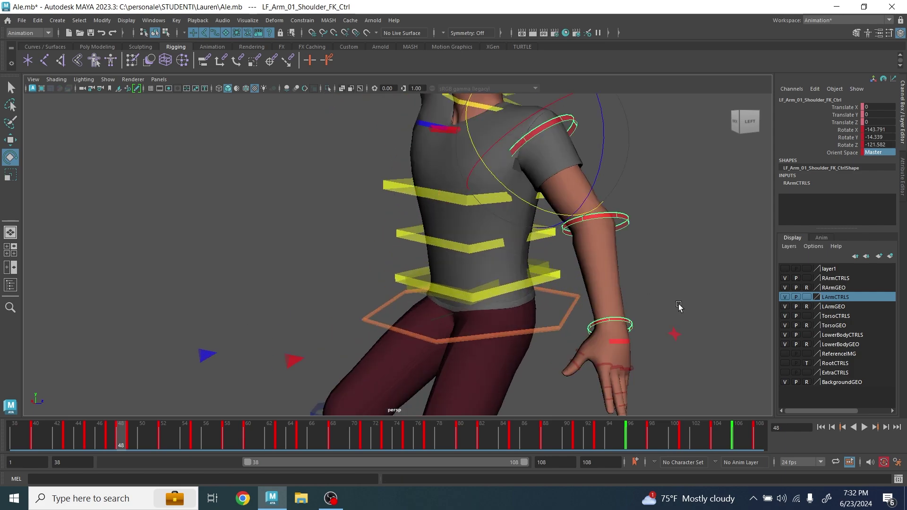
left_click(679, 303)
scroll(680, 303, "up", 5)
key("4")
middle_click_drag(547, 119, 526, 236, "alt")
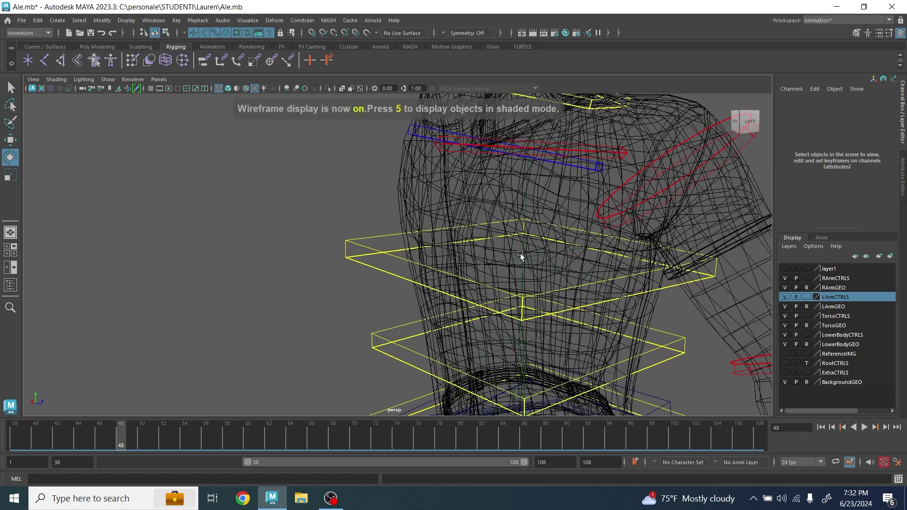
left_click_drag(521, 253, 537, 262)
scroll(535, 262, "down", 5)
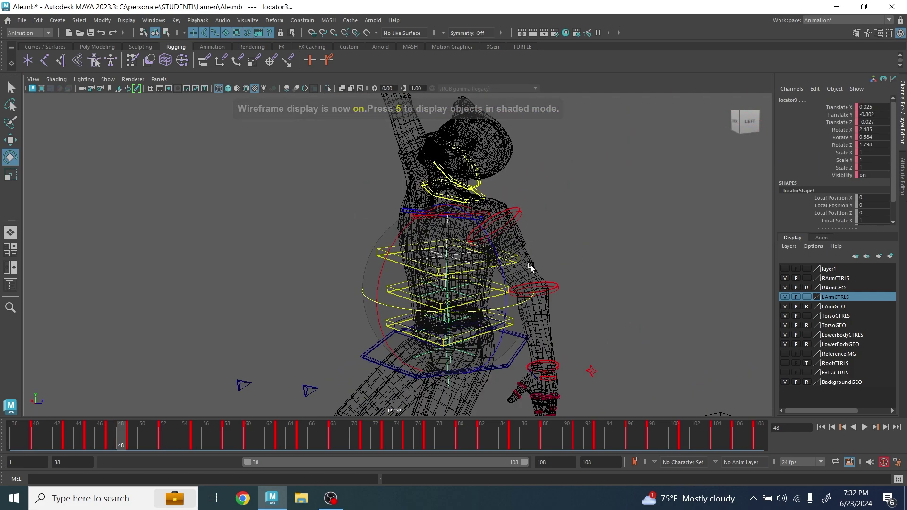
key("6")
mouse_move(402, 232)
left_mouse_down()
mouse_move(435, 205)
mouse_move(433, 230)
left_mouse_up()
key("ctrl+z")
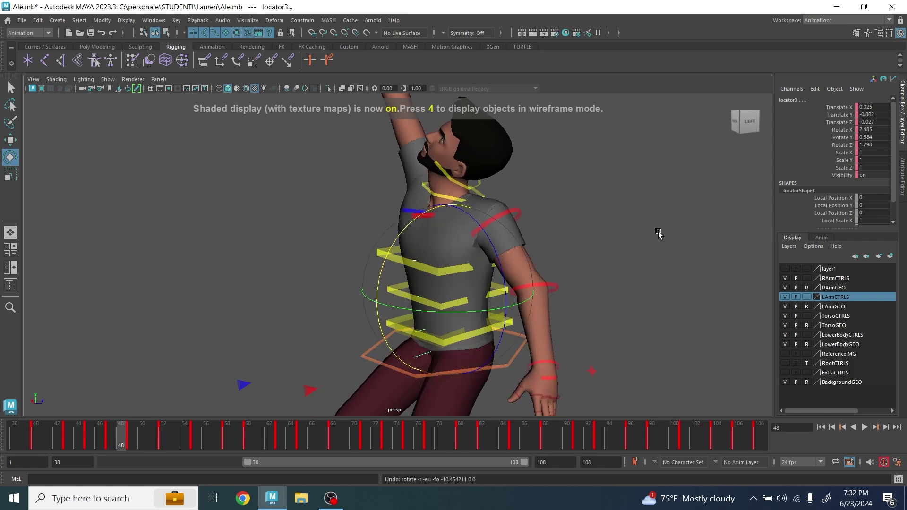
Try rotating only locator4 at the chest to swing the whole chain, and undo the rotation.
left_click(644, 250)
left_click(422, 261)
left_click_drag(422, 261, 416, 211)
key("ctrl+z")
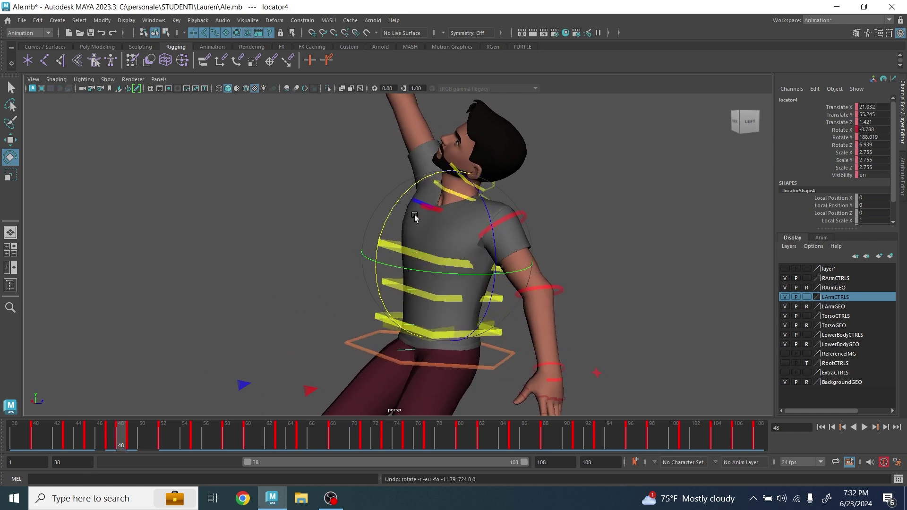
Try moving a duplicate of locator4 upward along Y, undo it, and clear the selection.
key("w")
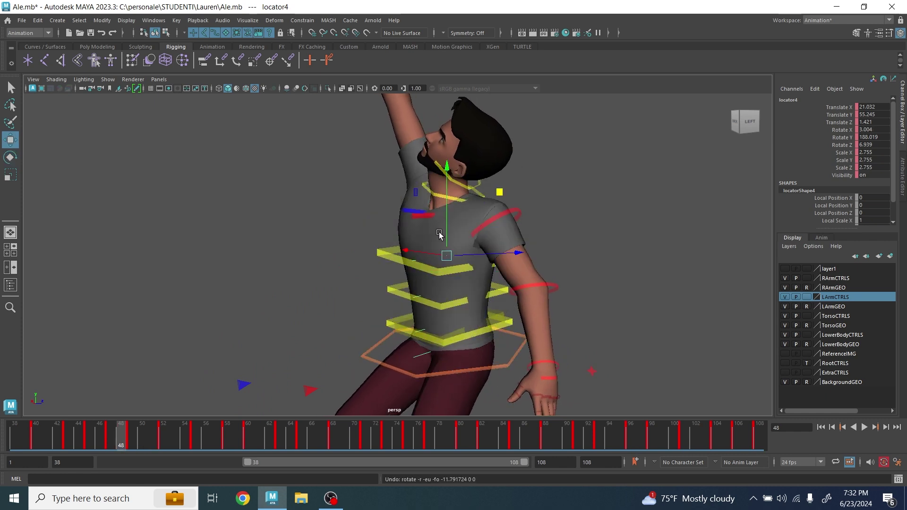
left_click_drag(447, 213, 456, 198, "shift")
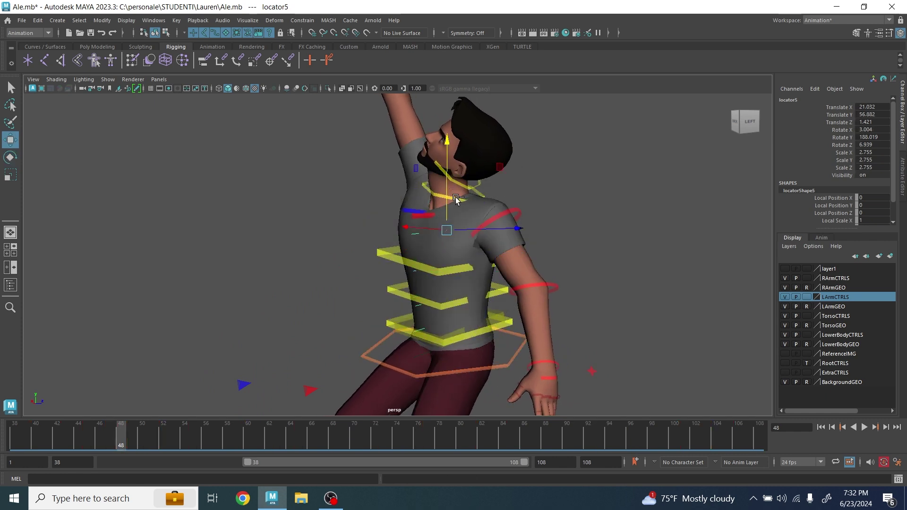
key("ctrl+z")
left_click(428, 262)
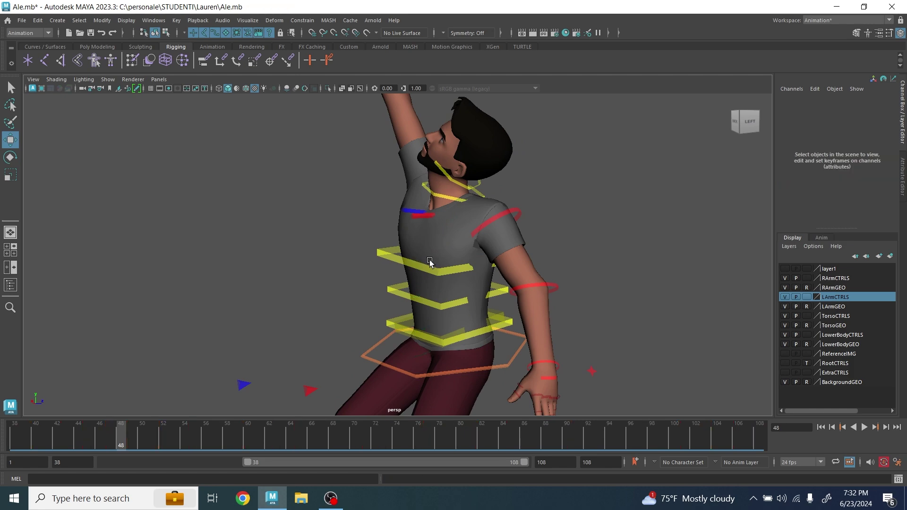
Try rotating locator2 in the lower torso, and undo the rotation.
left_click_drag(430, 263, 413, 266, "alt")
middle_click_drag(414, 266, 387, 277, "alt")
scroll(386, 277, "up", 5)
key("4")
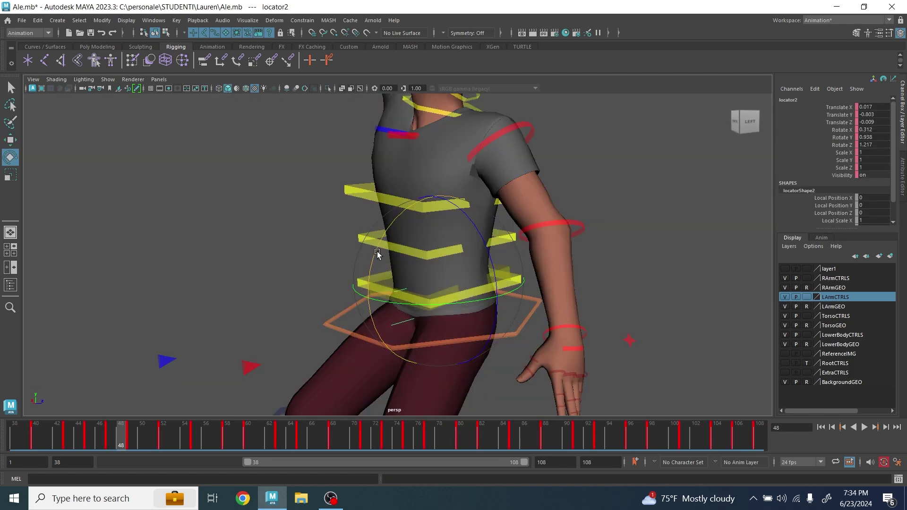
left_click_drag(381, 307, 395, 240)
key("ctrl+z")
Try rotating and moving locator1 at the hips, undoing each change.
key("q")
left_click(401, 321)
key("e")
left_click_drag(396, 317, 394, 263)
key("ctrl+z")
key("w")
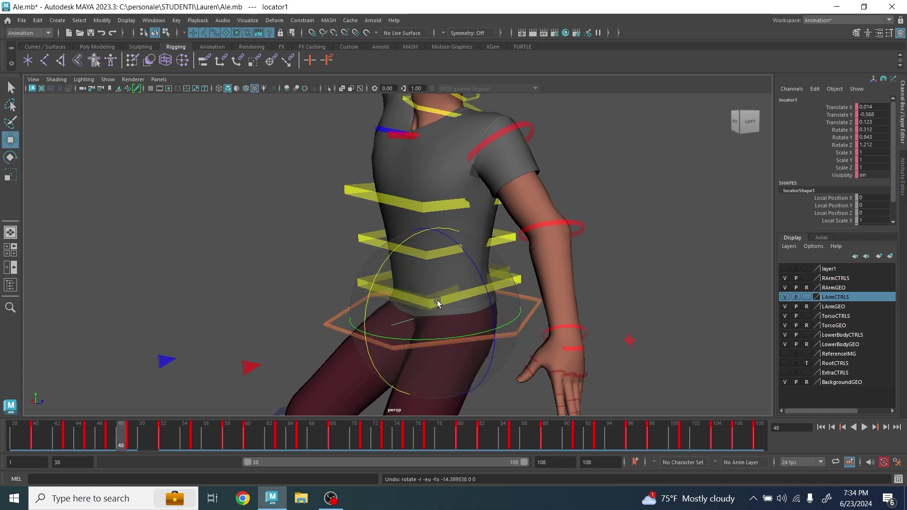
left_click_drag(452, 310, 450, 278)
key("ctrl+z")
Try moving locator2 in the lower torso, and restore its position.
key("q")
left_click(413, 285)
key("w")
scroll(450, 280, "down", 5)
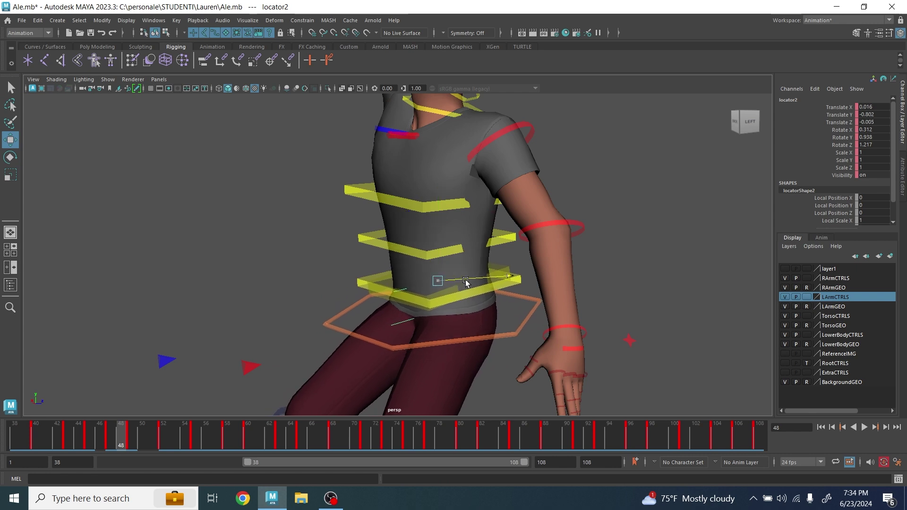
middle_click_drag(447, 296, 467, 333, "alt")
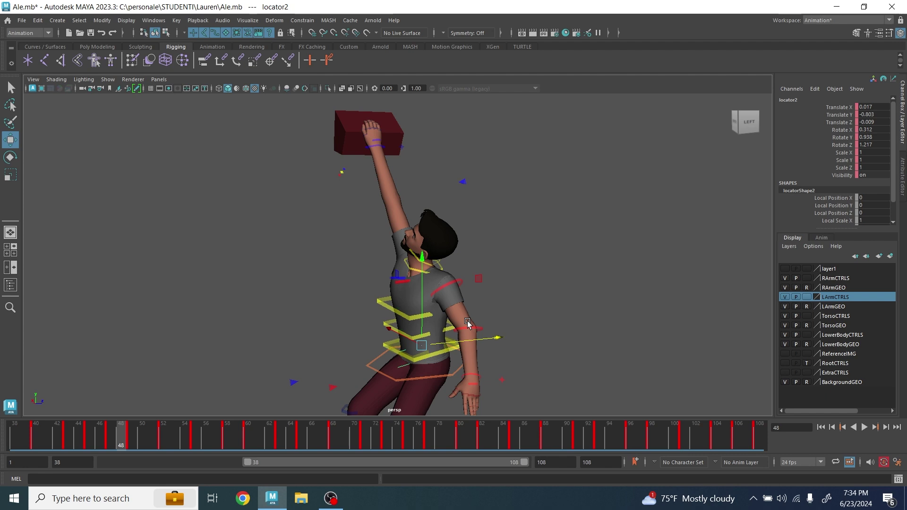
Select the three torso FK controls, MD_Torso_01_01 to MD_Torso_01_03, together.
middle_click_drag(468, 324, 469, 303, "alt")
scroll(471, 304, "up", 3)
key("q")
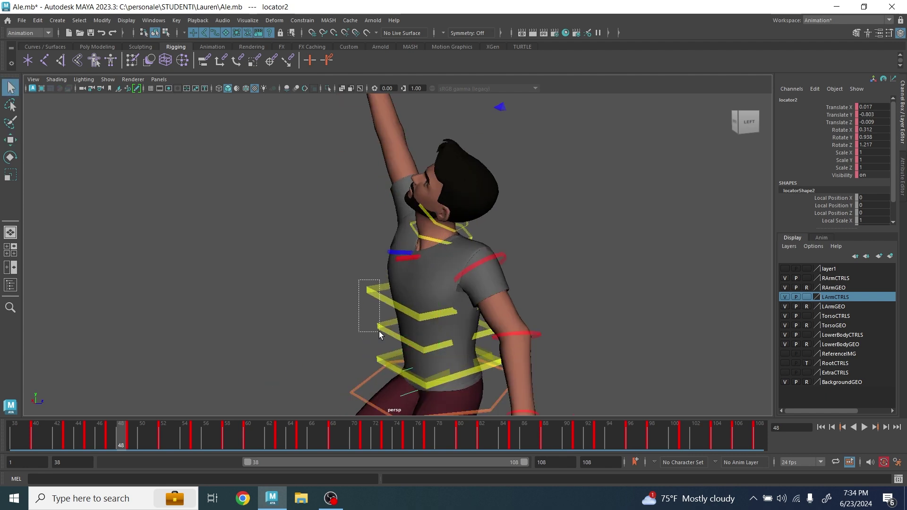
left_click_drag(379, 331, 380, 335)
left_click(378, 358, "shift")
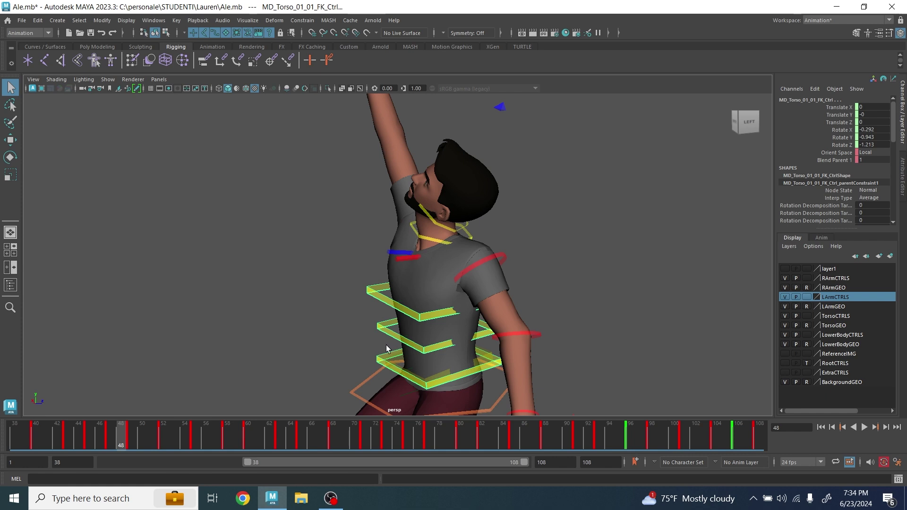
scroll(386, 348, "down", 4)
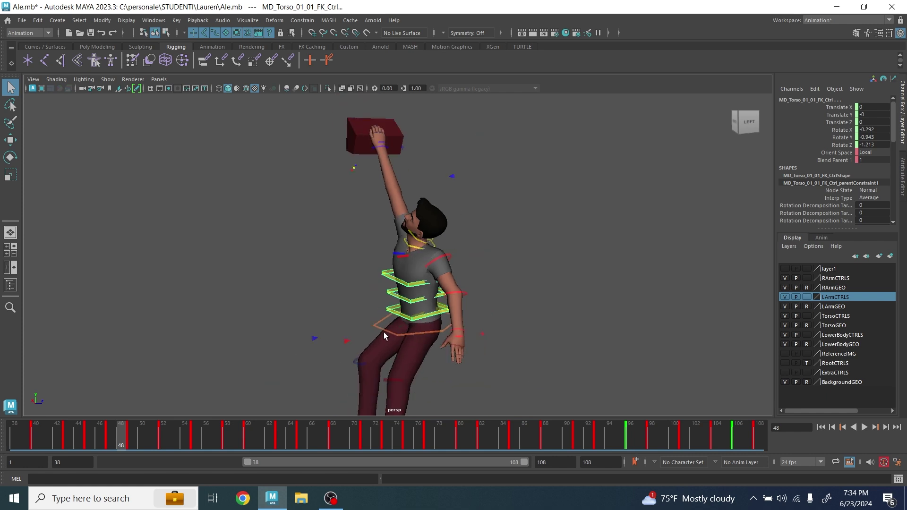
middle_click_drag(384, 333, 386, 276, "alt")
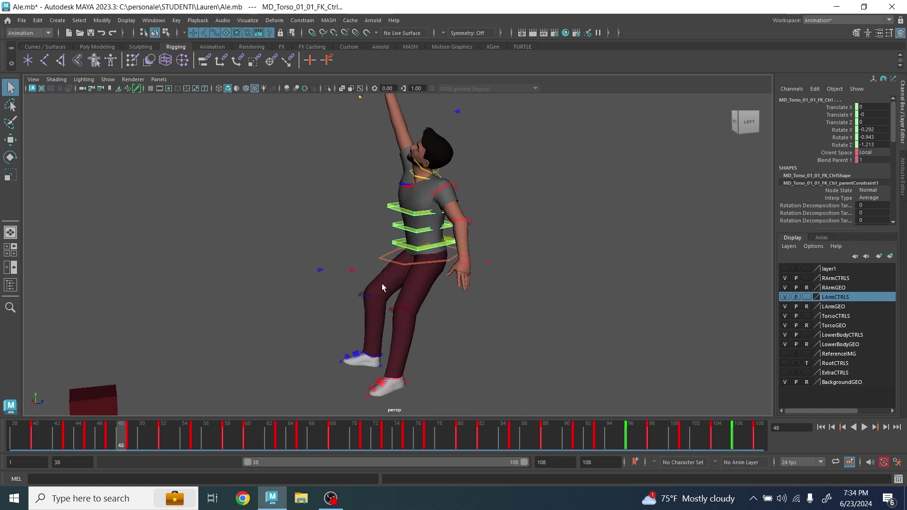